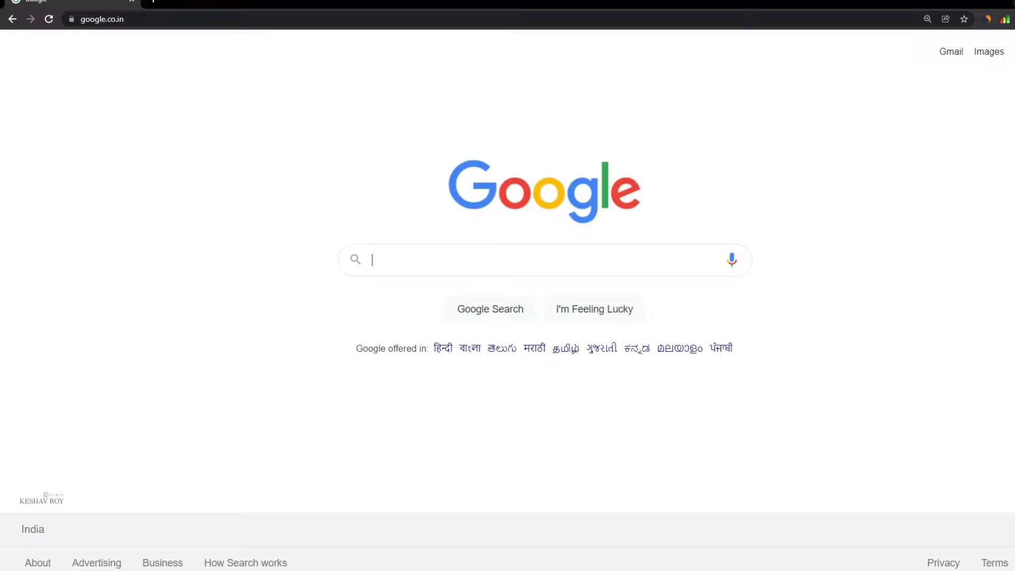
Step: Search Google for "meta tag generator"
{"action": "type", "text": "ME"}
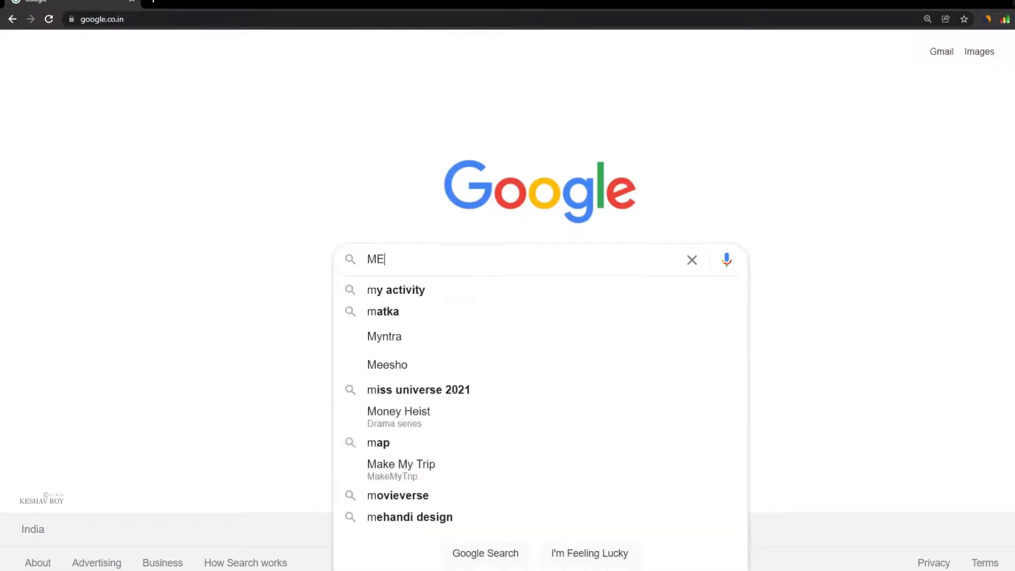
{"action": "type", "text": "TA TAG"}
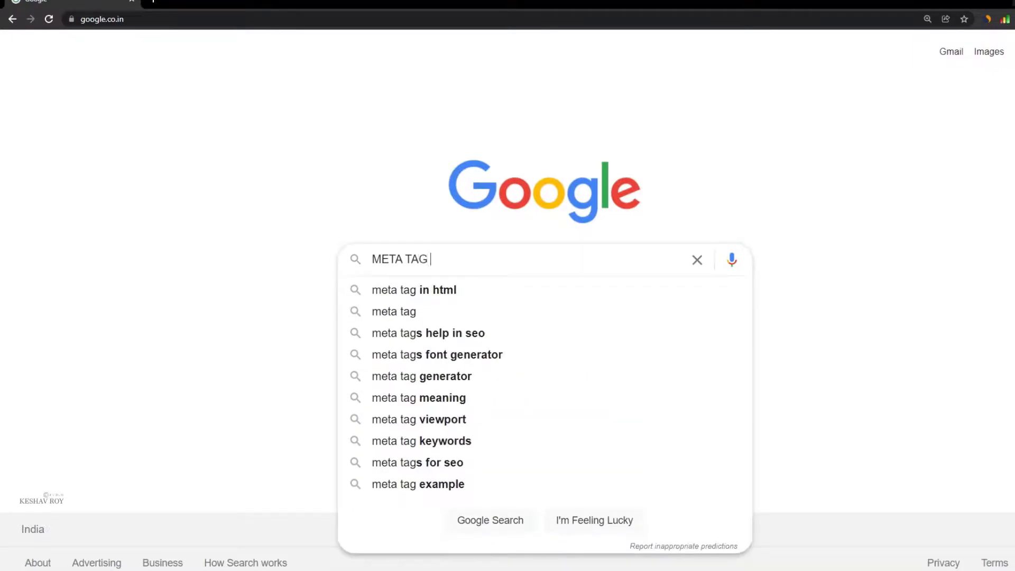
{"action": "key", "text": "Down"}
{"action": "key", "text": "Down"}
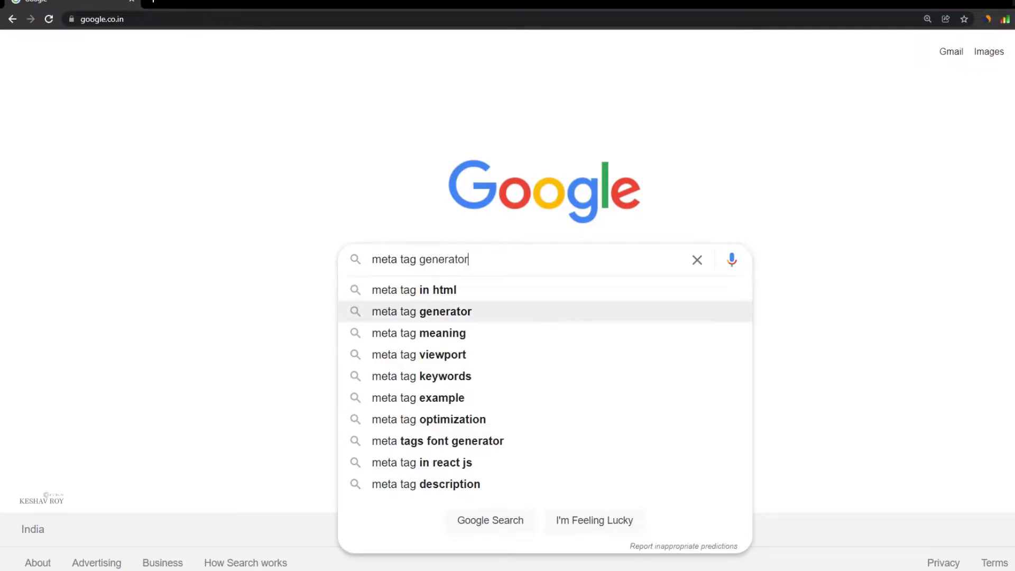
{"action": "key", "text": "Return"}
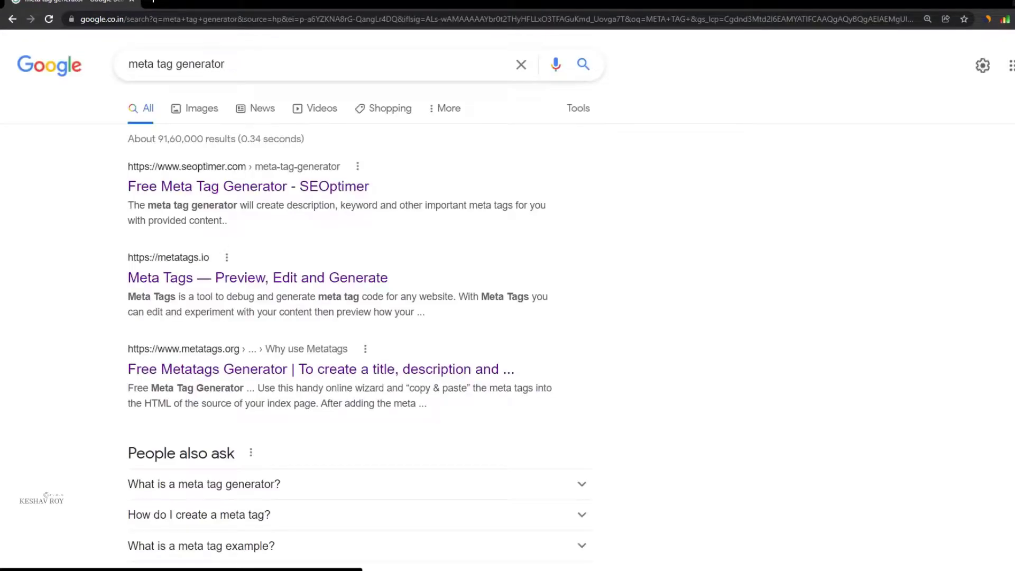
Step: Open the SEOptimer Free Meta Tag Generator search result in a new browser tab and switch to it
{"action": "scroll", "coordinate": [211, 373], "scroll_direction": "down", "scroll_amount": 1}
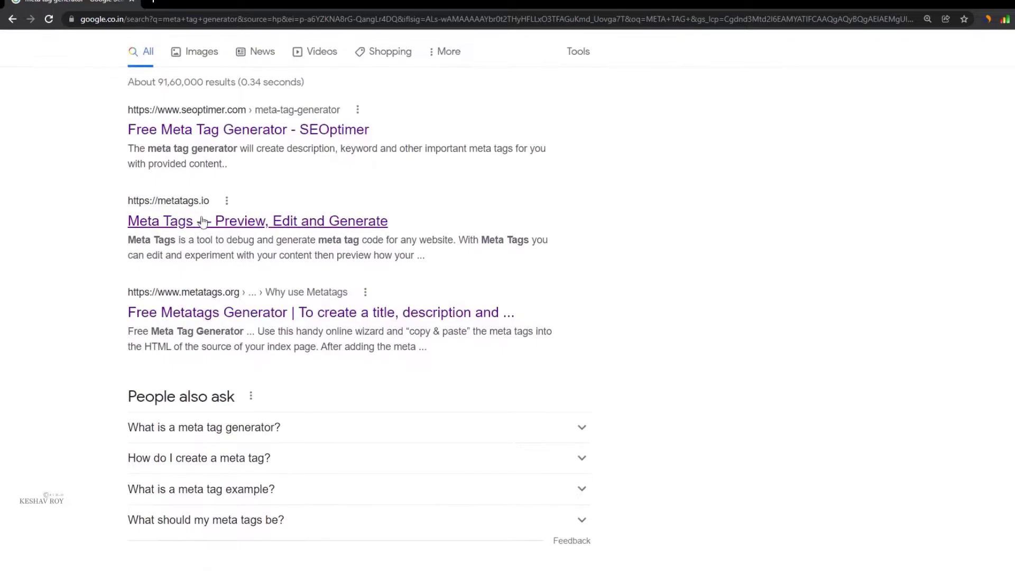
{"action": "right_click", "coordinate": [258, 132]}
{"action": "left_click", "coordinate": [307, 137]}
{"action": "scroll", "coordinate": [270, 245], "scroll_direction": "down", "scroll_amount": 2}
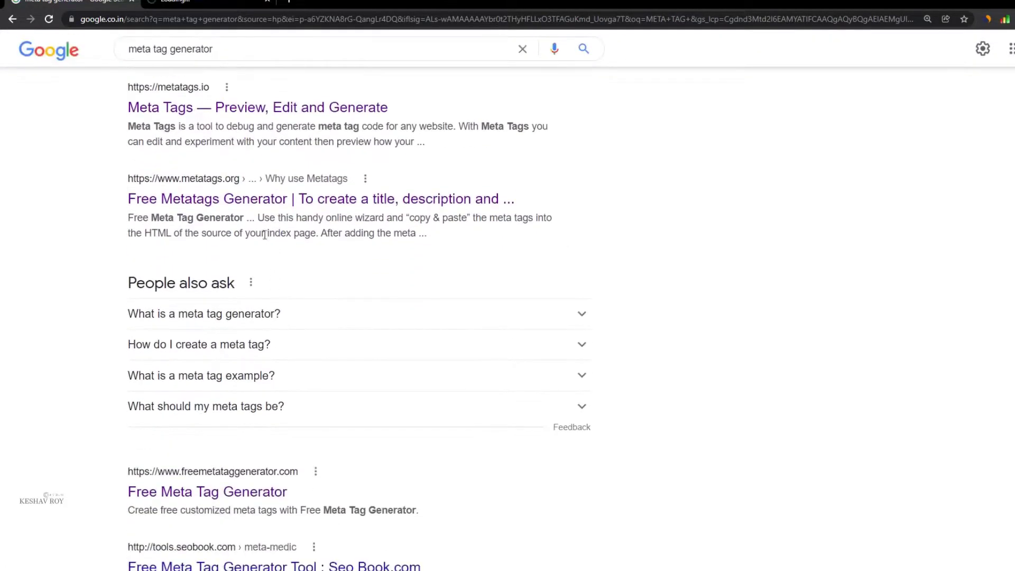
{"action": "key", "text": "ctrl+Tab"}
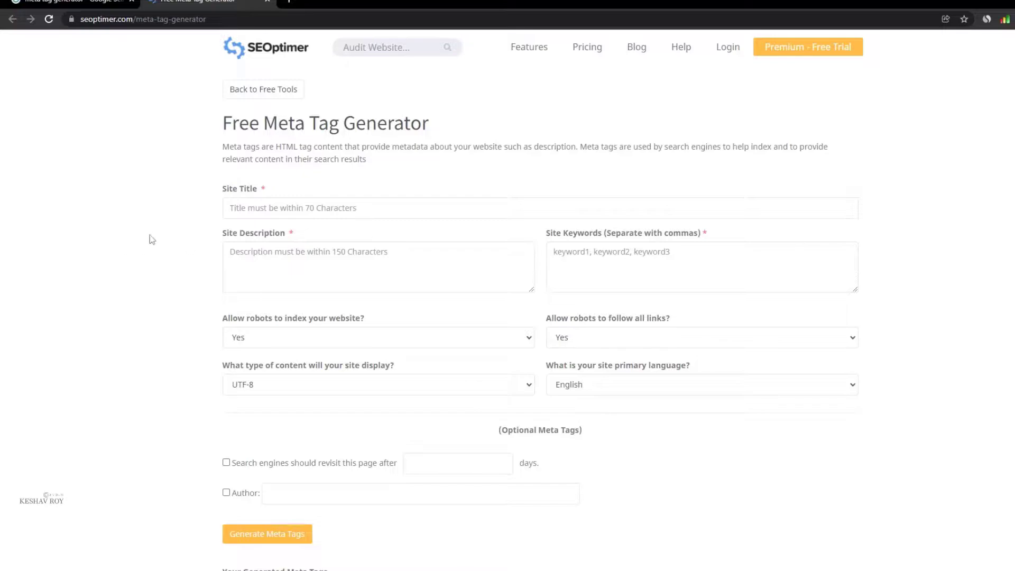
Step: Open Blogger in another new browser tab and switch to the Oil Seed Wheat blog
{"action": "left_click", "coordinate": [290, 1]}
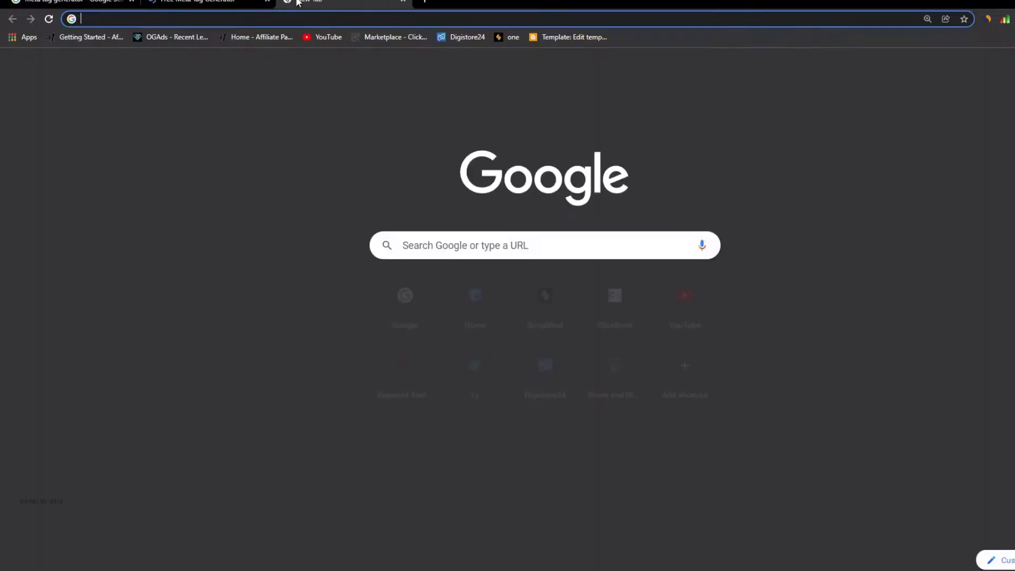
{"action": "key", "text": "ctrl+v"}
{"action": "key", "text": "Return"}
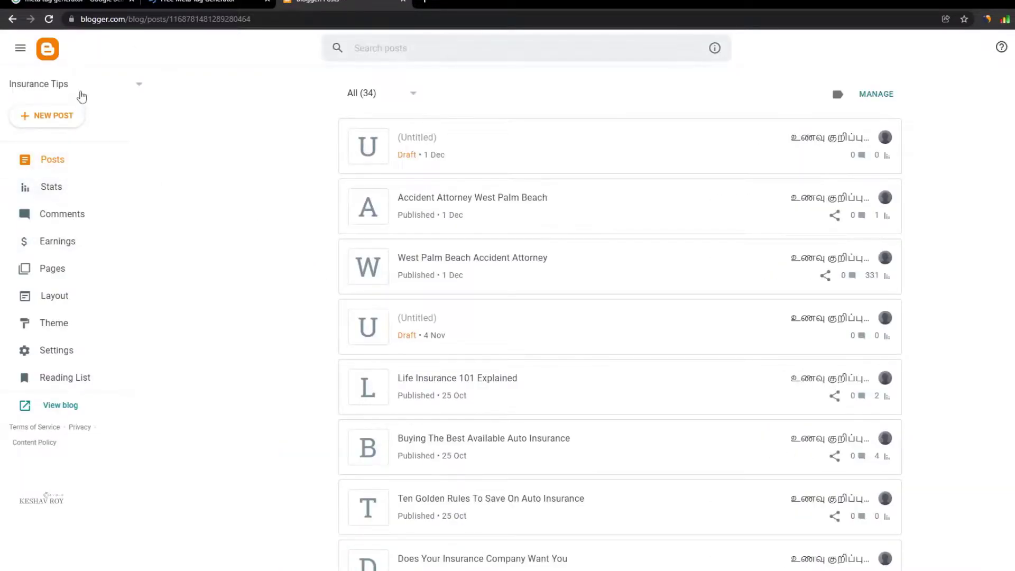
{"action": "left_click", "coordinate": [77, 91]}
{"action": "left_click", "coordinate": [56, 97]}
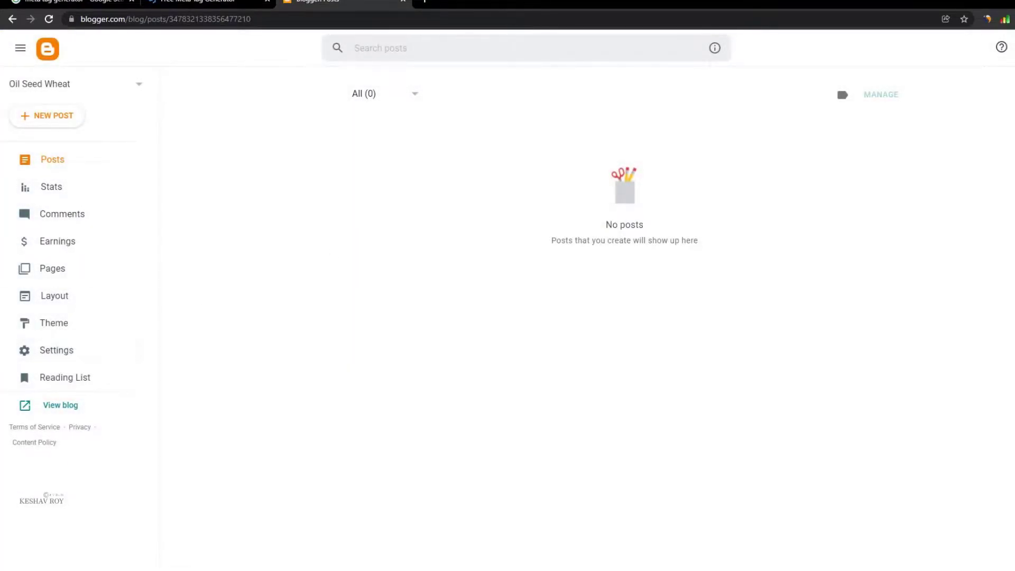
Step: Return to the SEOptimer meta tag generator and set the site title to "Oil Seed Wheat"
{"action": "left_click", "coordinate": [209, 4]}
{"action": "left_click", "coordinate": [265, 207]}
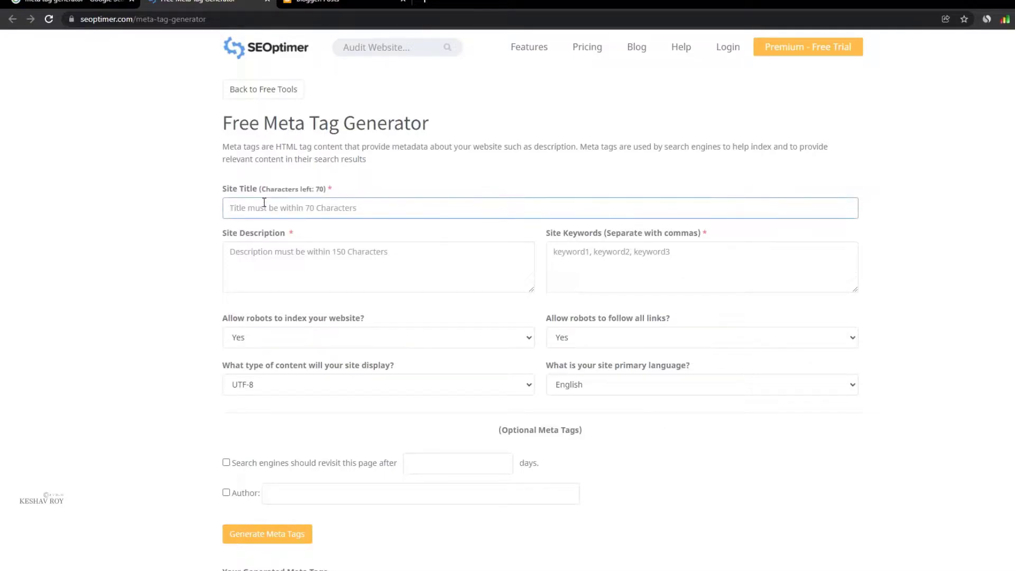
{"action": "type", "text": "Oil Seed Wheat"}
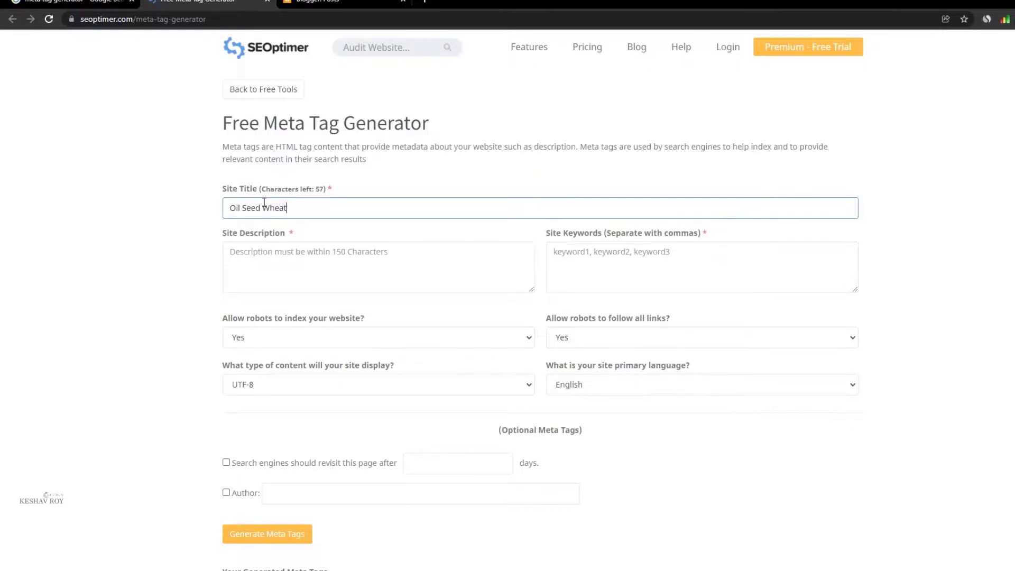
{"action": "key", "text": "Tab"}
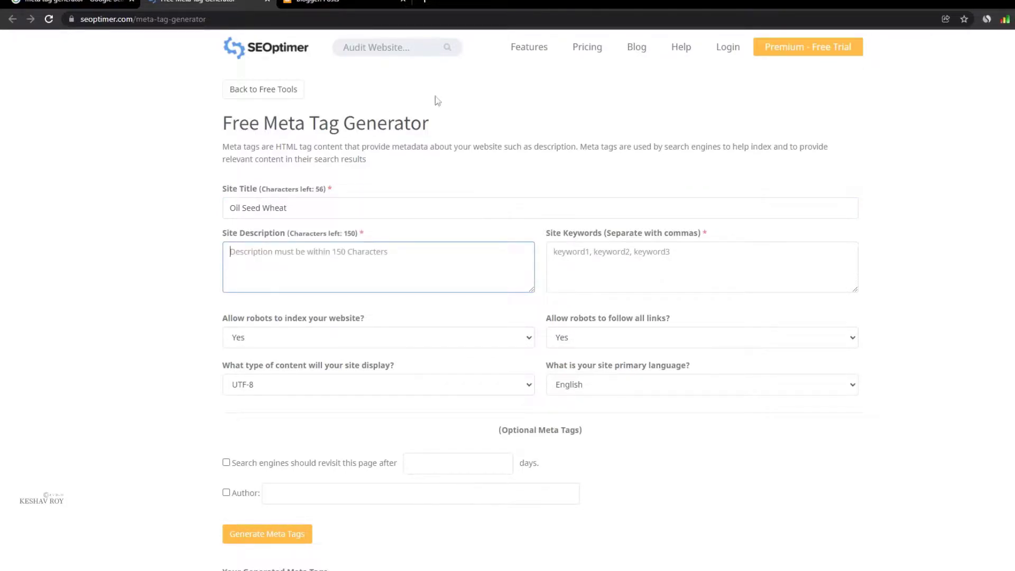
Step: Copy the blog description from the Oil Seed Wheat settings in Blogger and paste it as the generator's site description
{"action": "key", "text": "ctrl+Tab"}
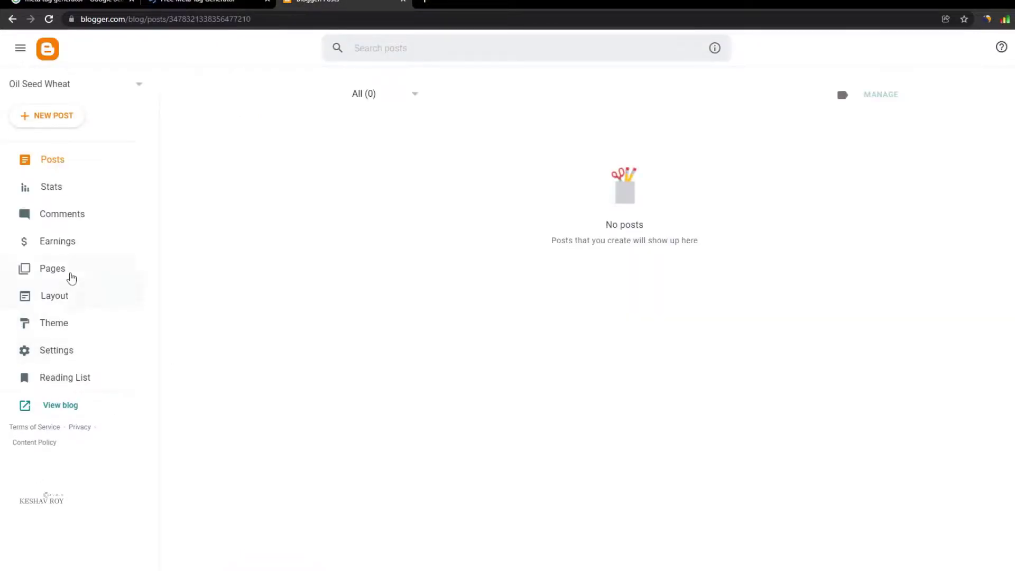
{"action": "left_click", "coordinate": [61, 281]}
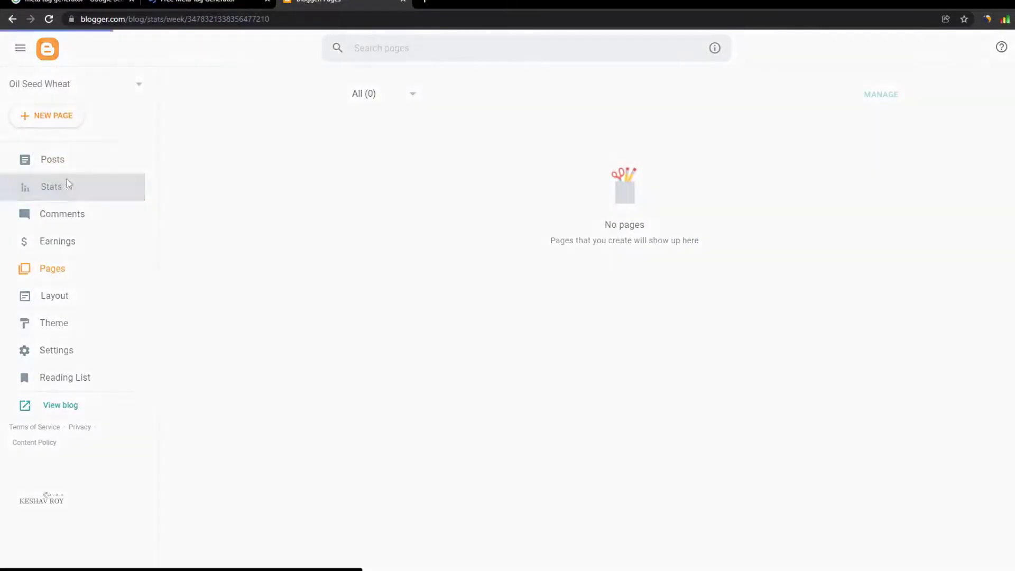
{"action": "left_click", "coordinate": [66, 183]}
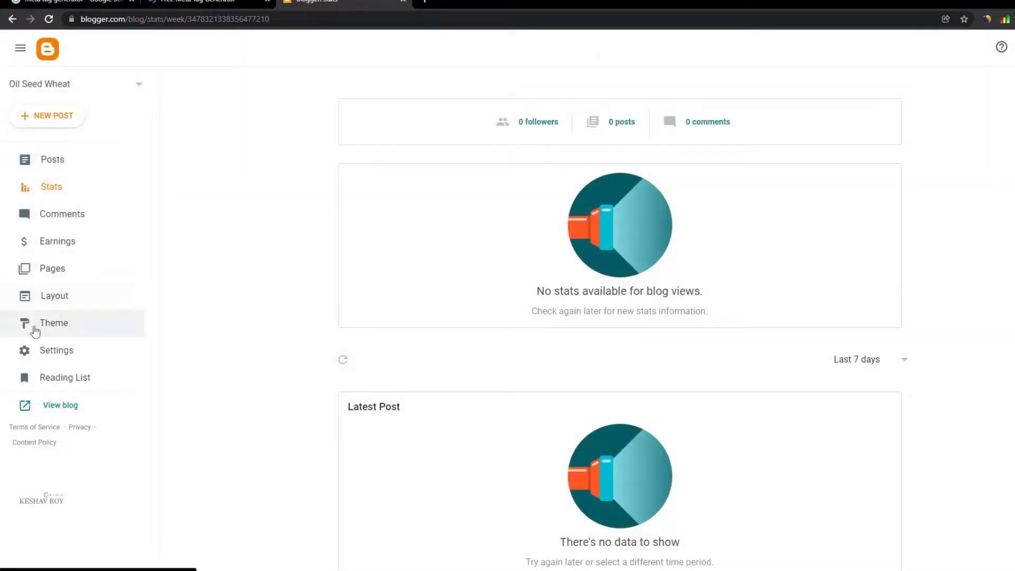
{"action": "left_click", "coordinate": [36, 332]}
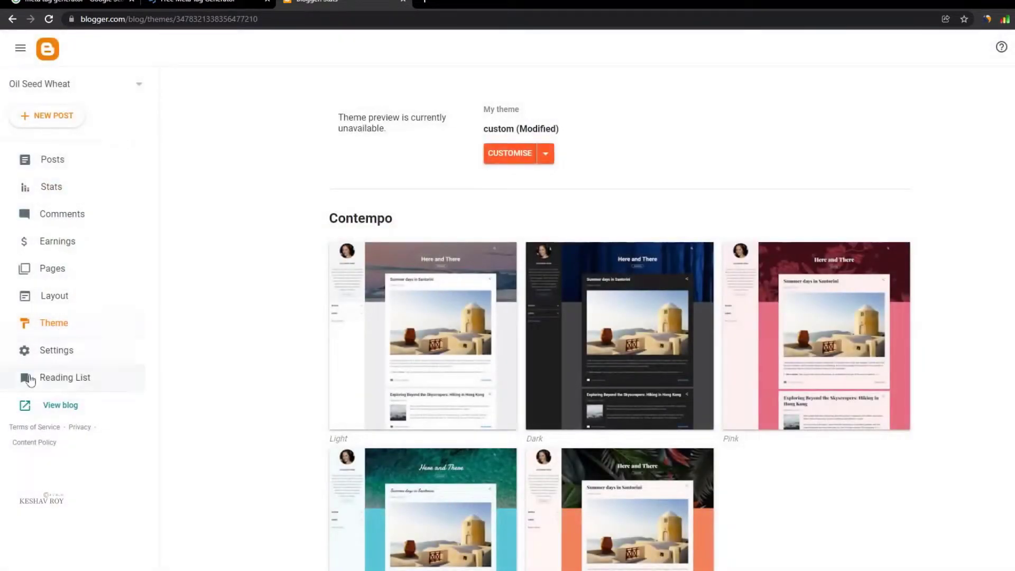
{"action": "left_click", "coordinate": [39, 350]}
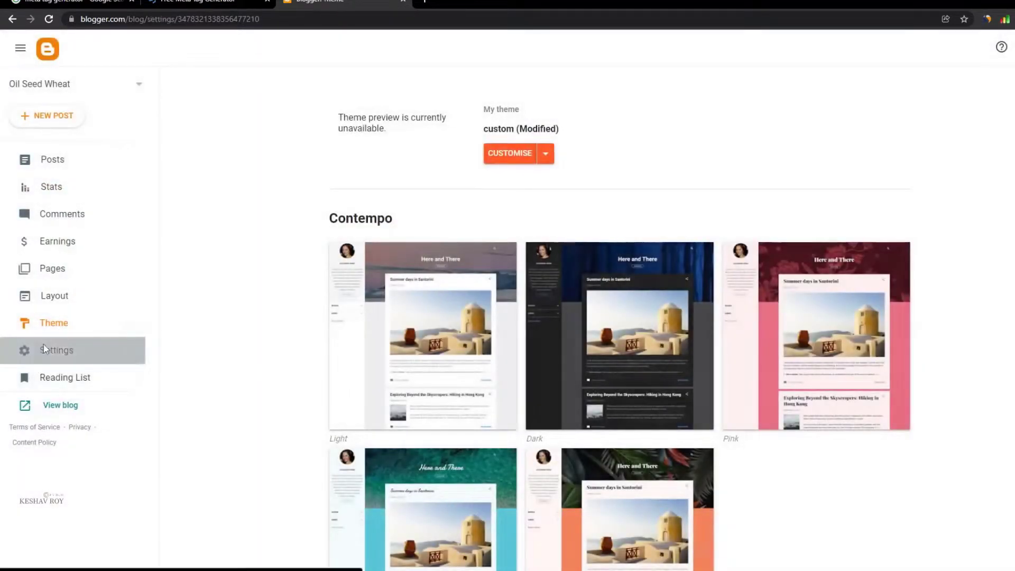
{"action": "left_click", "coordinate": [257, 194]}
{"action": "key", "text": "ctrl+a"}
{"action": "key", "text": "ctrl+c"}
{"action": "left_click", "coordinate": [145, 4]}
{"action": "key", "text": "ctrl+v"}
{"action": "left_click", "coordinate": [636, 237]}
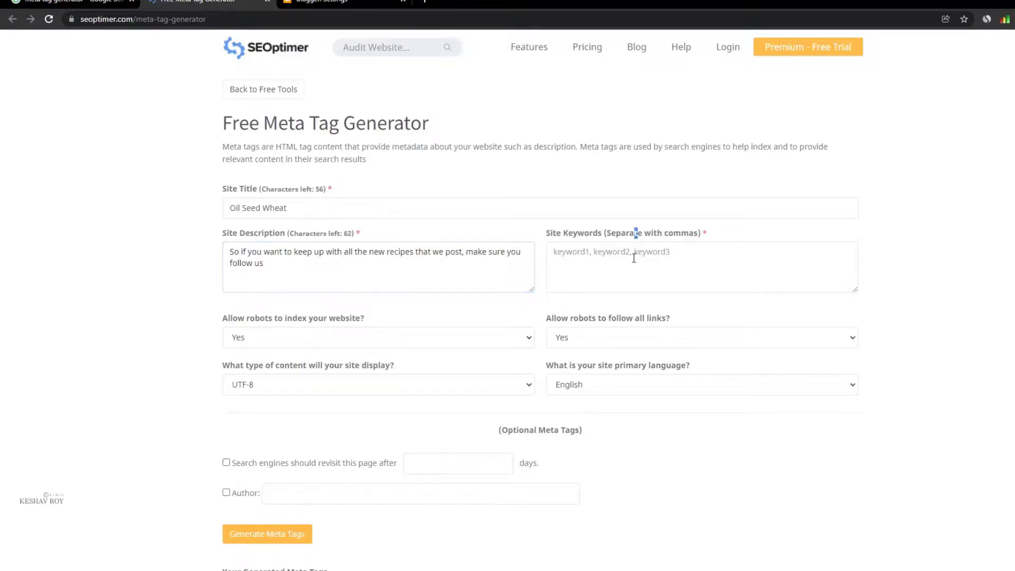
Step: Close the description editor in Blogger and check the blog's posts list before returning to the meta tag generator
{"action": "left_click", "coordinate": [365, 4]}
{"action": "left_click", "coordinate": [567, 362]}
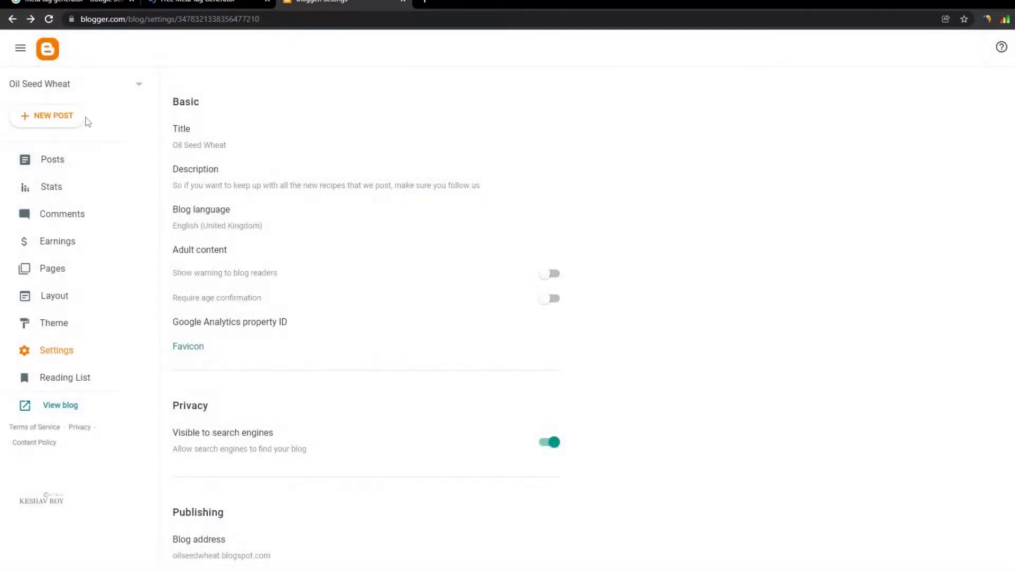
{"action": "left_click", "coordinate": [79, 185]}
{"action": "left_click", "coordinate": [79, 158]}
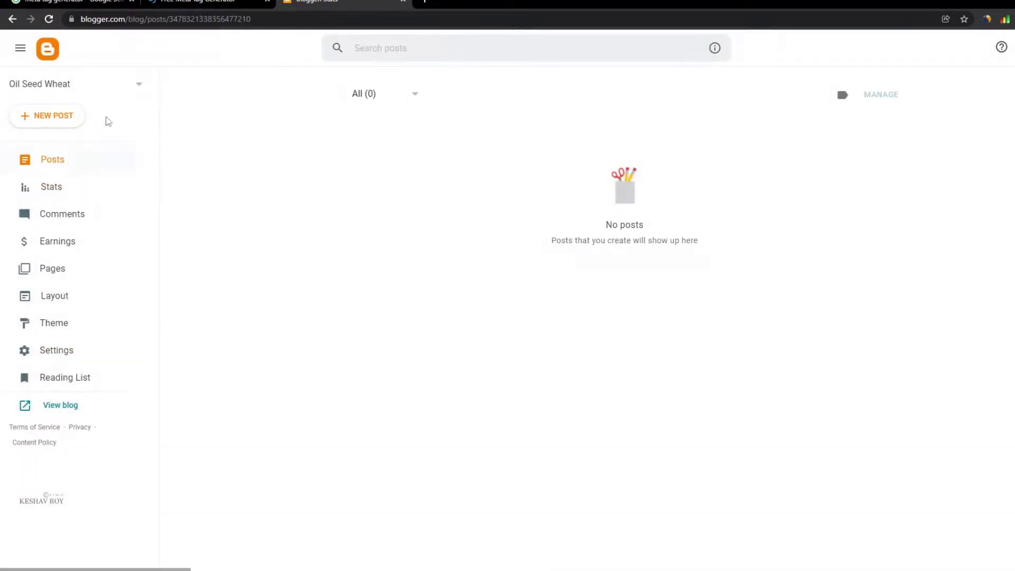
{"action": "left_click", "coordinate": [201, 3]}
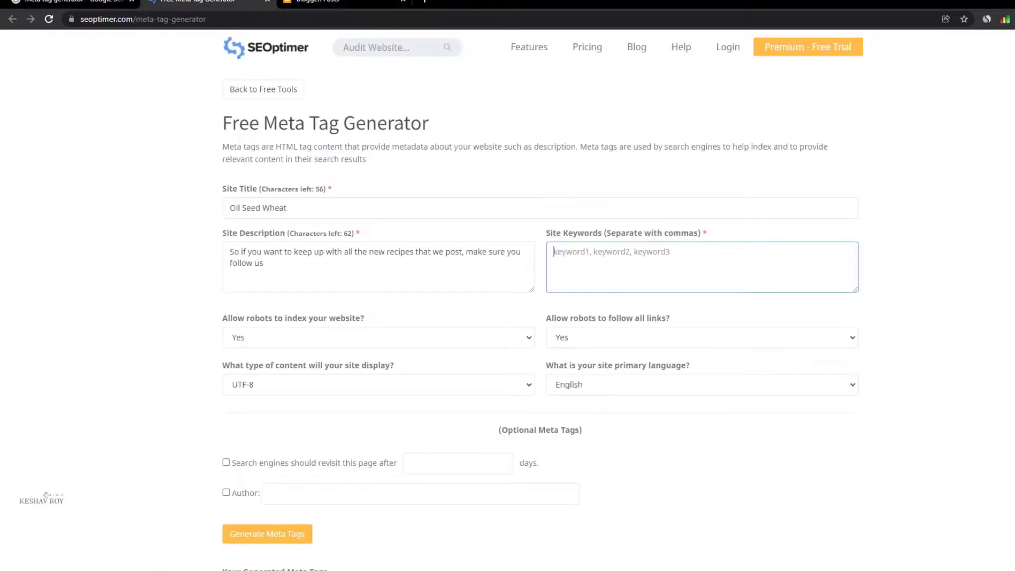
Step: Open the SeoStack Keyword Tool extension and enter the seed keywords "food recipes" and "variety recipes" on separate lines
{"action": "left_click", "coordinate": [425, 2]}
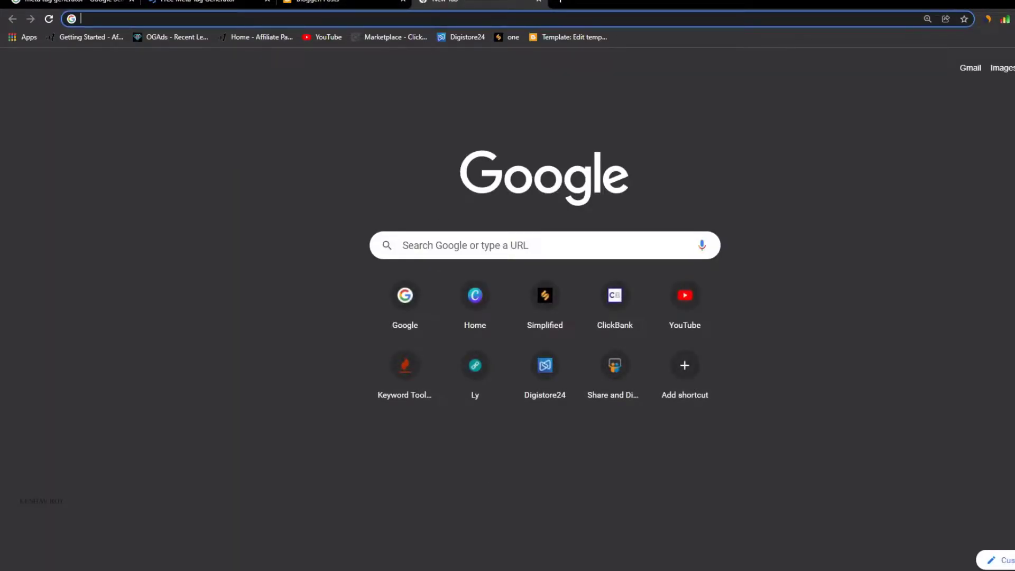
{"action": "left_click", "coordinate": [1005, 20]}
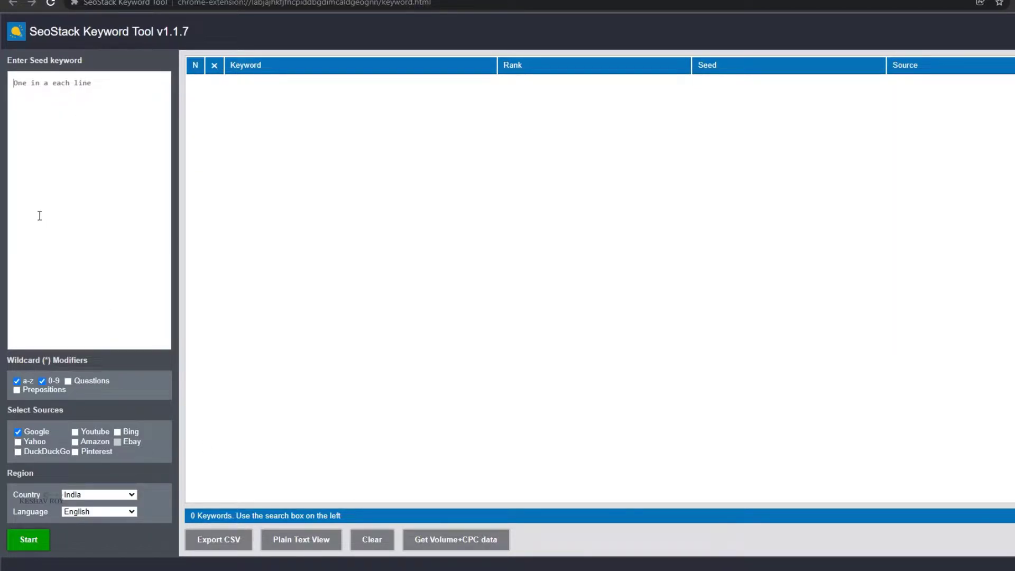
{"action": "type", "text": "food recipes"}
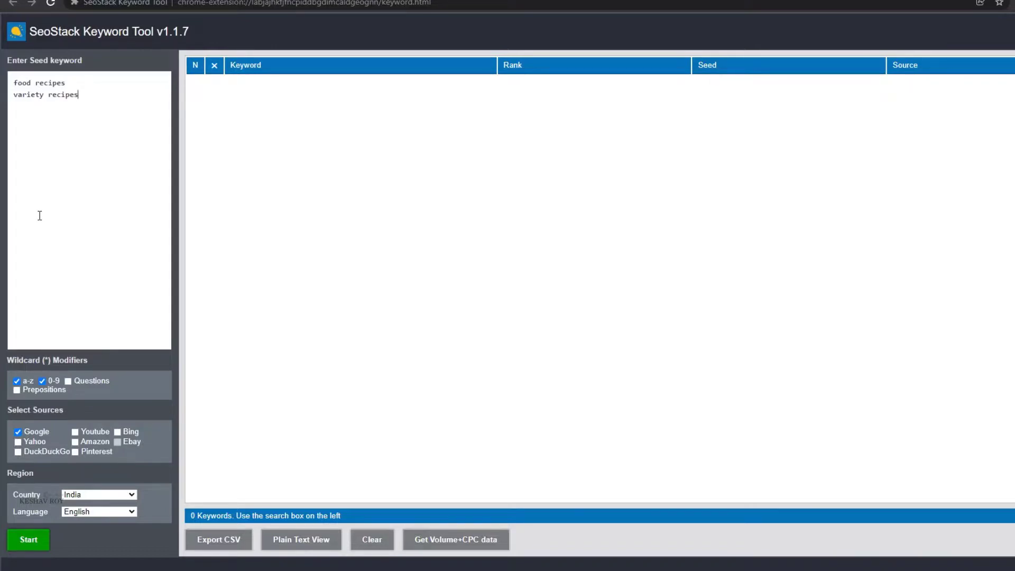
Step: Run the keyword search with Google as the source and India as the country, and stop it before it completes
{"action": "left_click", "coordinate": [95, 494]}
{"action": "left_click", "coordinate": [42, 452]}
{"action": "left_click", "coordinate": [27, 542]}
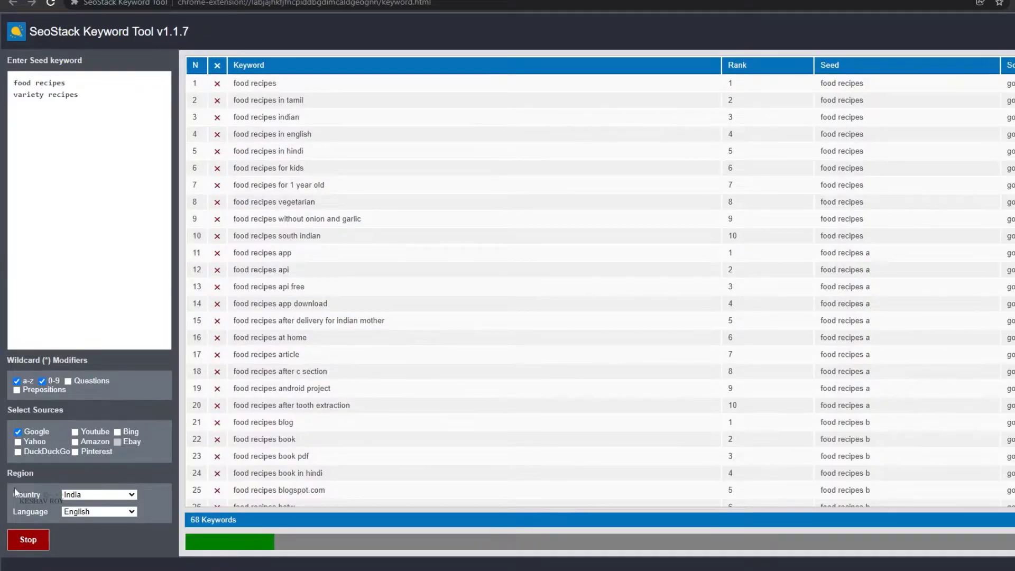
{"action": "left_click", "coordinate": [37, 540]}
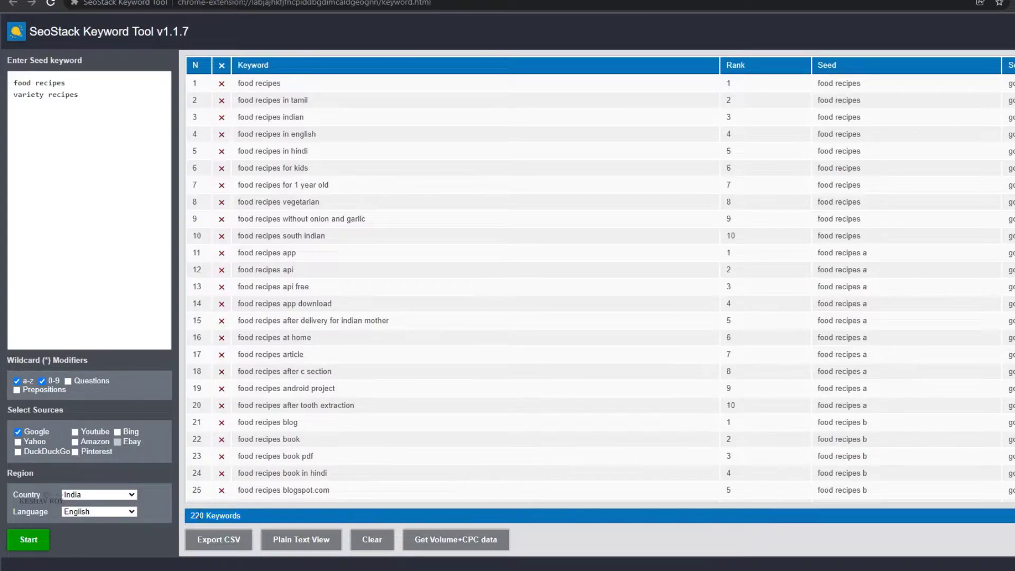
Step: Show the found keywords as plain text, copy them and paste them into the meta tag generator's Site Keywords field
{"action": "left_click", "coordinate": [295, 539]}
{"action": "scroll", "coordinate": [330, 418], "scroll_direction": "down", "scroll_amount": 1}
{"action": "scroll", "coordinate": [330, 418], "scroll_direction": "up", "scroll_amount": 1}
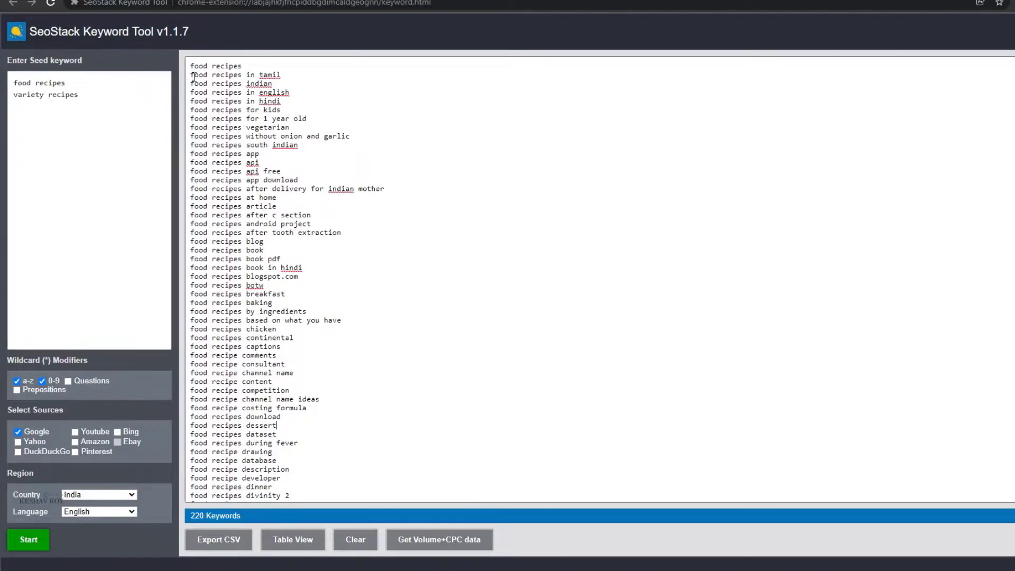
{"action": "left_click_drag", "start_coordinate": [191, 66], "coordinate": [514, 295]}
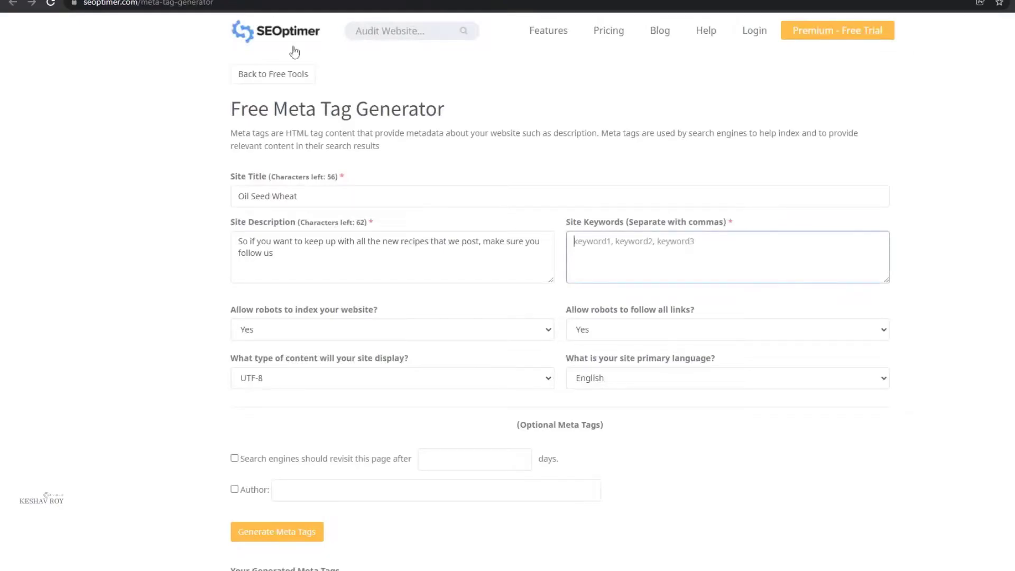
{"action": "left_click", "coordinate": [585, 249]}
{"action": "key", "text": "ctrl+v"}
{"action": "scroll", "coordinate": [665, 264], "scroll_direction": "up", "scroll_amount": 10}
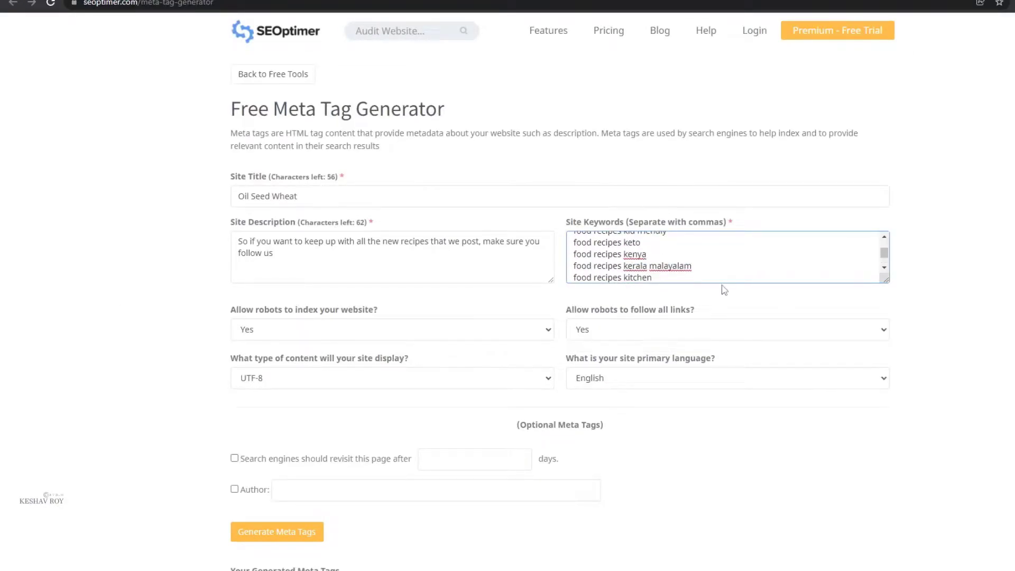
Step: Try separating the first two site keywords with a comma instead of a line break, and restore the line break
{"action": "scroll", "coordinate": [668, 256], "scroll_direction": "up", "scroll_amount": 3}
{"action": "scroll", "coordinate": [660, 267], "scroll_direction": "up", "scroll_amount": 1}
{"action": "left_click", "coordinate": [575, 253]}
{"action": "key", "text": "BackSpace"}
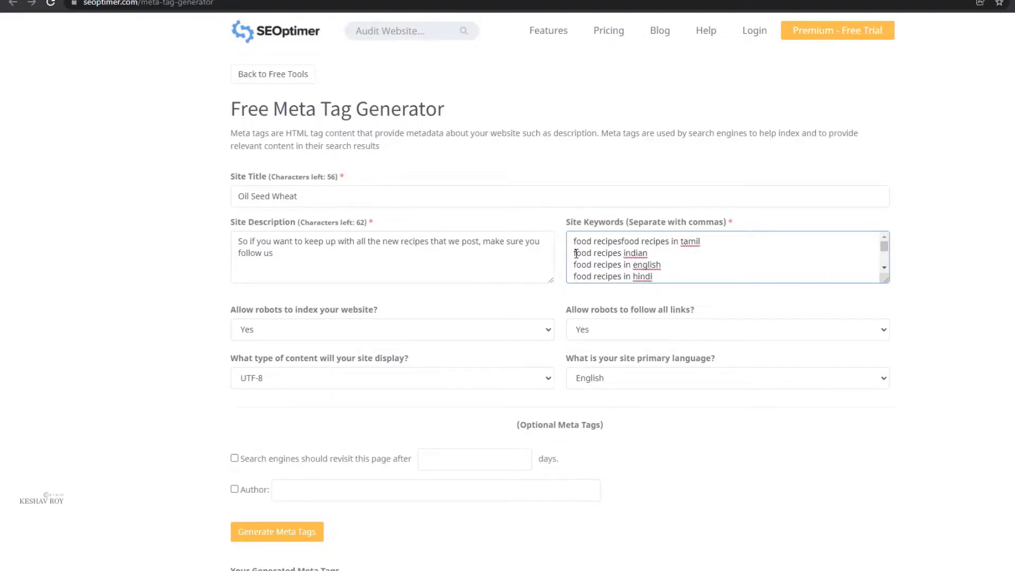
{"action": "type", "text": ","}
{"action": "key", "text": "BackSpace"}
{"action": "key", "text": "Return"}
Step: Keep English as the site's primary language and enable the optional Author tag with the value "demo"
{"action": "scroll", "coordinate": [634, 388], "scroll_direction": "down", "scroll_amount": 3}
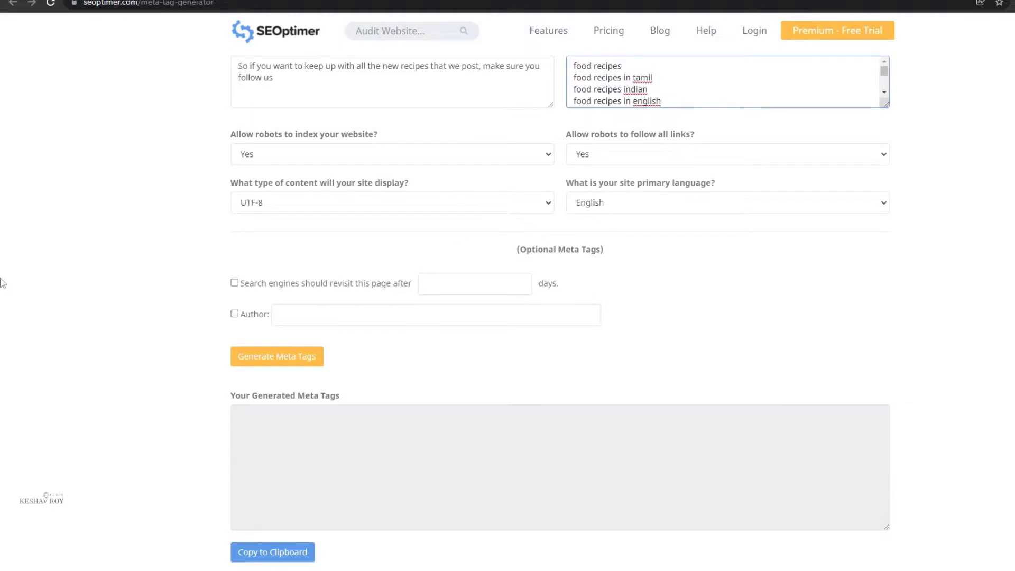
{"action": "left_click", "coordinate": [647, 202]}
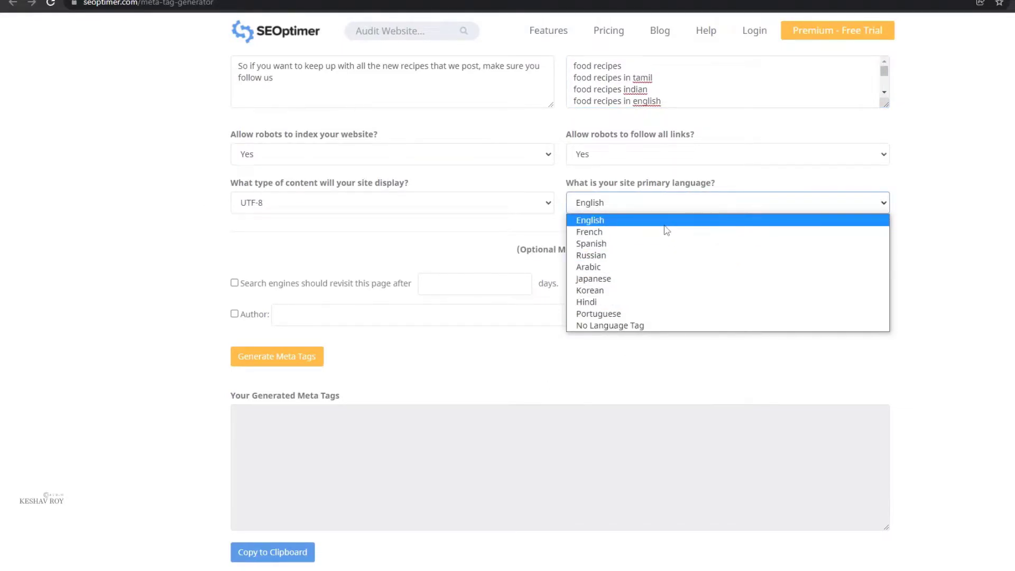
{"action": "left_click", "coordinate": [111, 303]}
{"action": "left_click", "coordinate": [234, 314]}
{"action": "left_click", "coordinate": [315, 322]}
{"action": "key", "text": "Down"}
{"action": "key", "text": "Return"}
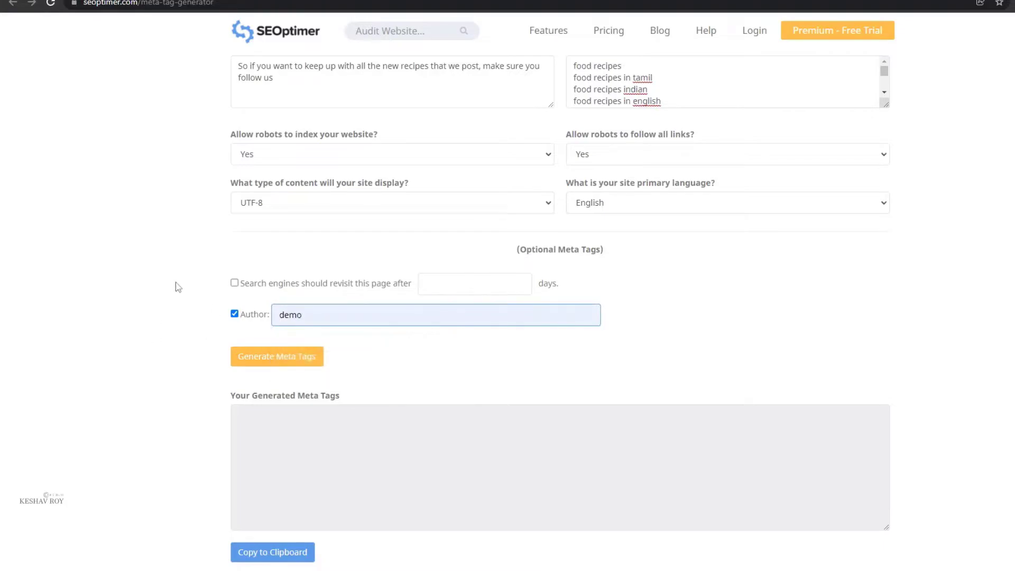
{"action": "scroll", "coordinate": [183, 282], "scroll_direction": "down", "scroll_amount": 2}
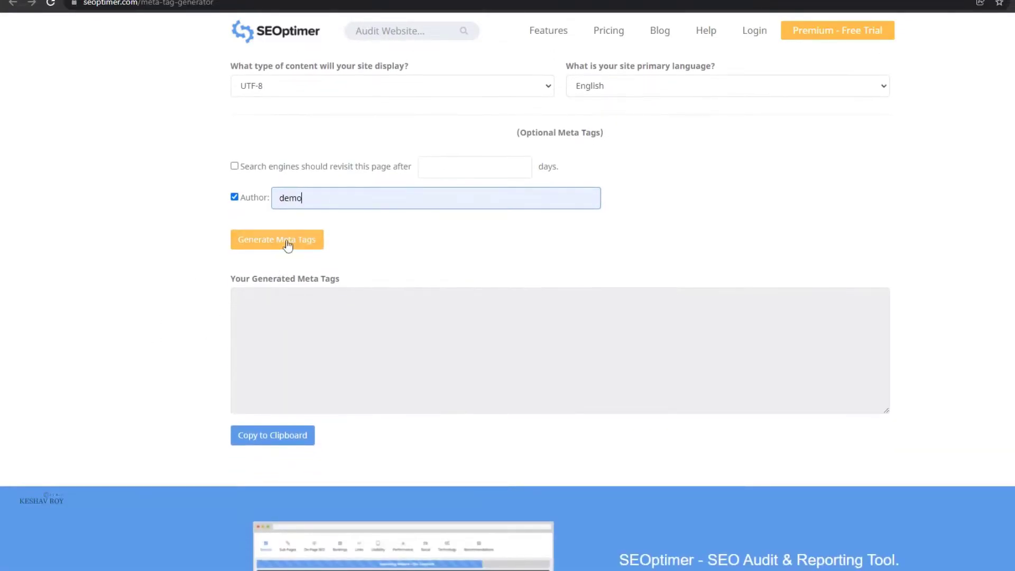
Step: Generate the meta tags from the entered site details and copy the result to the clipboard
{"action": "left_click", "coordinate": [251, 247]}
{"action": "left_click", "coordinate": [261, 437]}
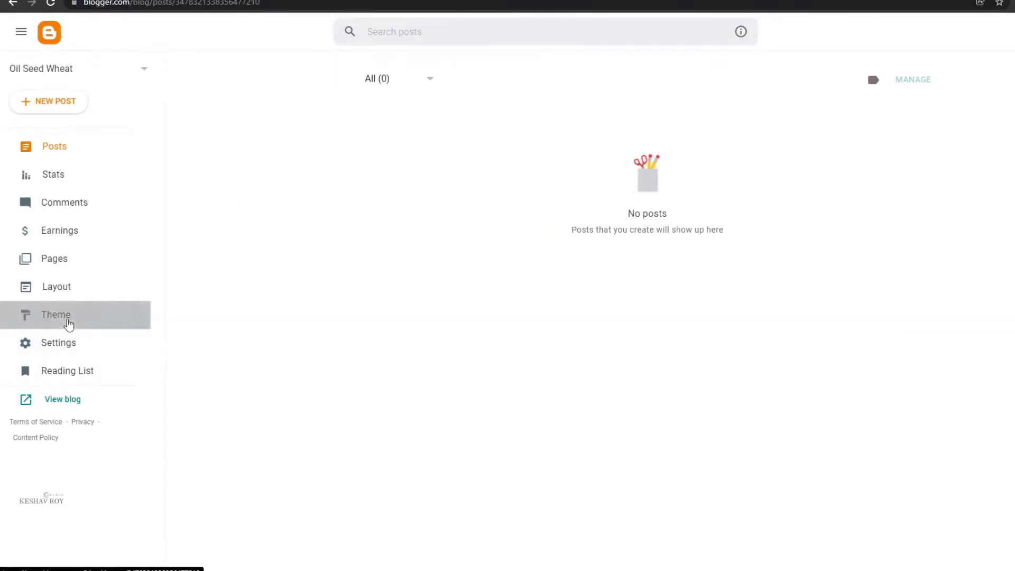
Step: Switch to Blogger and open the Oil Seed Wheat blog's theme HTML for editing
{"action": "left_click", "coordinate": [67, 319]}
{"action": "left_click", "coordinate": [566, 140]}
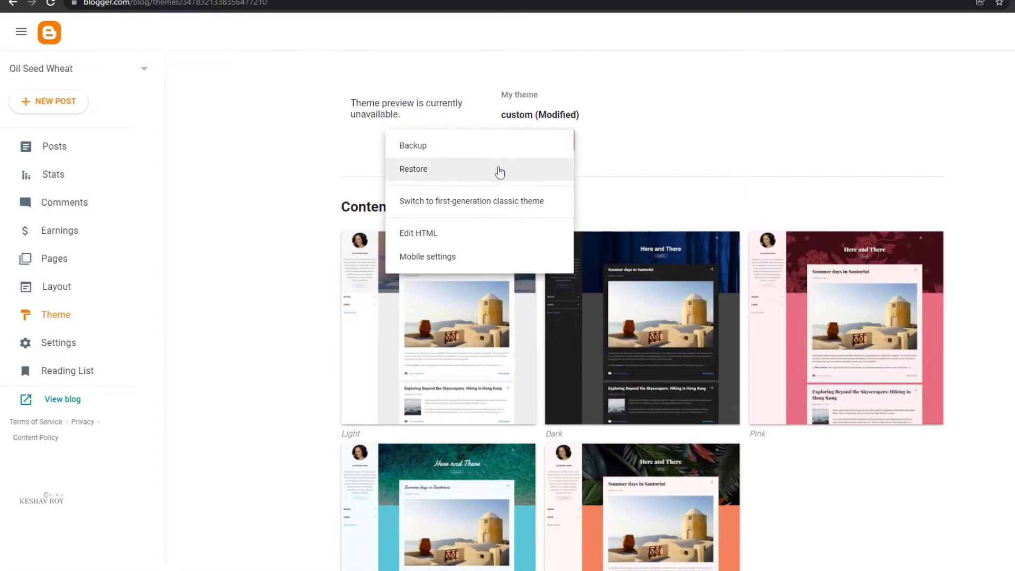
{"action": "left_click", "coordinate": [476, 242]}
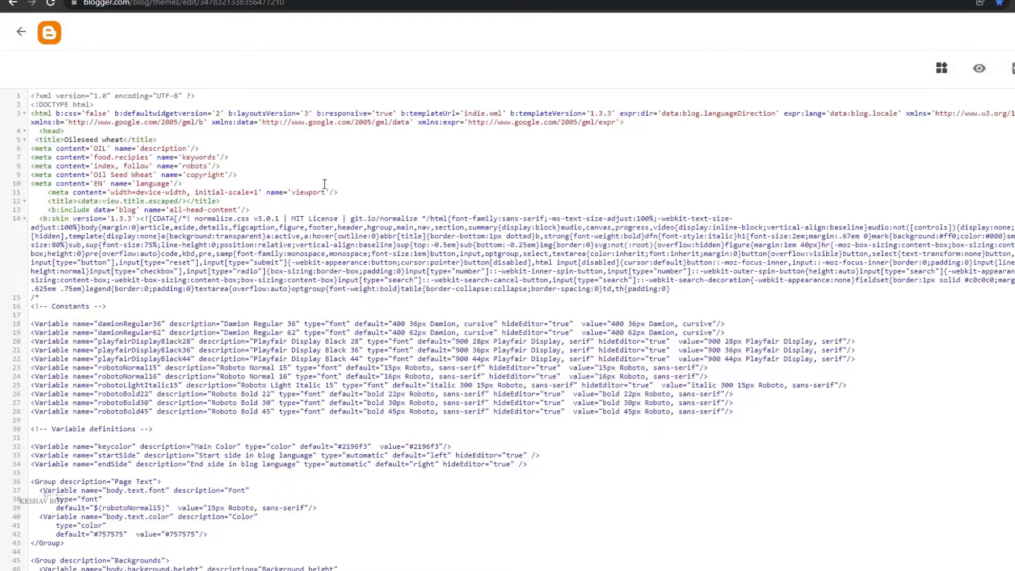
Step: Delete the old description, keywords, robots, copyright and language meta tags below the first title line in the head section
{"action": "left_click_drag", "start_coordinate": [197, 185], "coordinate": [69, 192]}
{"action": "left_click", "coordinate": [212, 176]}
{"action": "left_click_drag", "start_coordinate": [207, 183], "coordinate": [25, 153]}
{"action": "key", "text": "BackSpace"}
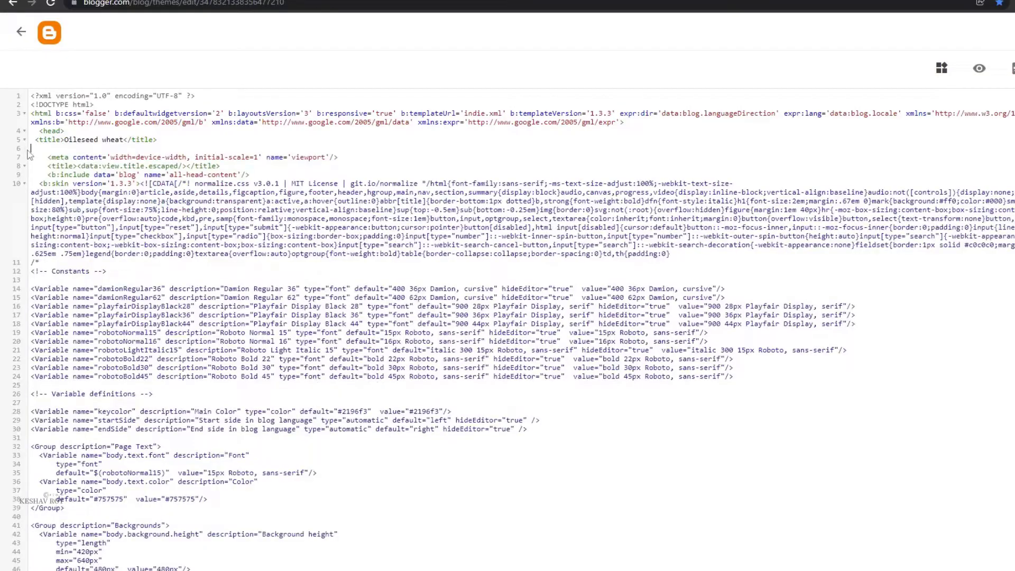
Step: Delete the old "Oileseed wheat" title line directly under the opening head tag
{"action": "key", "text": "ctrl+plus"}
{"action": "key", "text": "ctrl+plus"}
{"action": "key", "text": "ctrl+plus"}
{"action": "key", "text": "ctrl+plus"}
{"action": "key", "text": "ctrl+plus"}
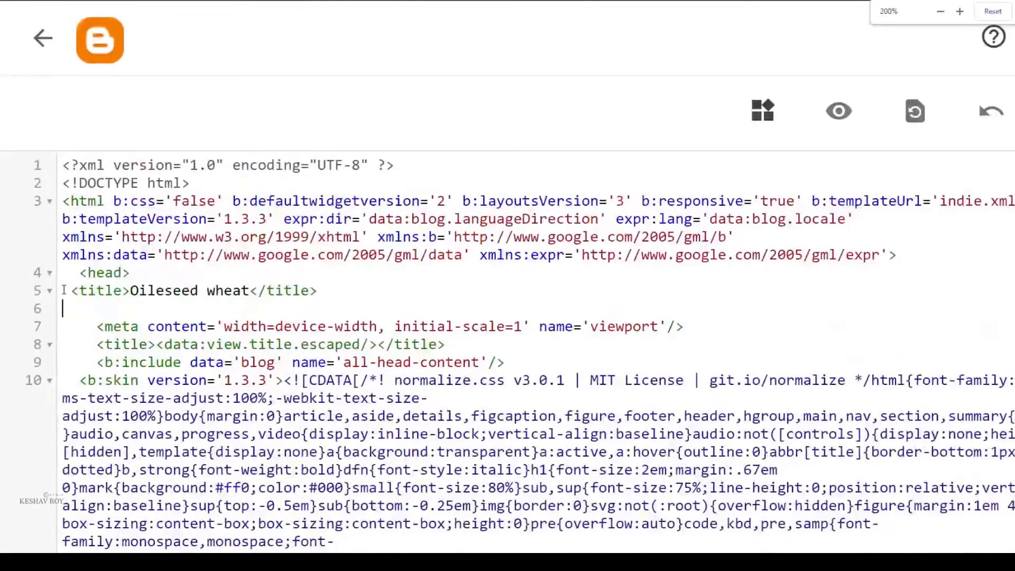
{"action": "left_click_drag", "start_coordinate": [63, 291], "coordinate": [332, 284]}
{"action": "key", "text": "BackSpace"}
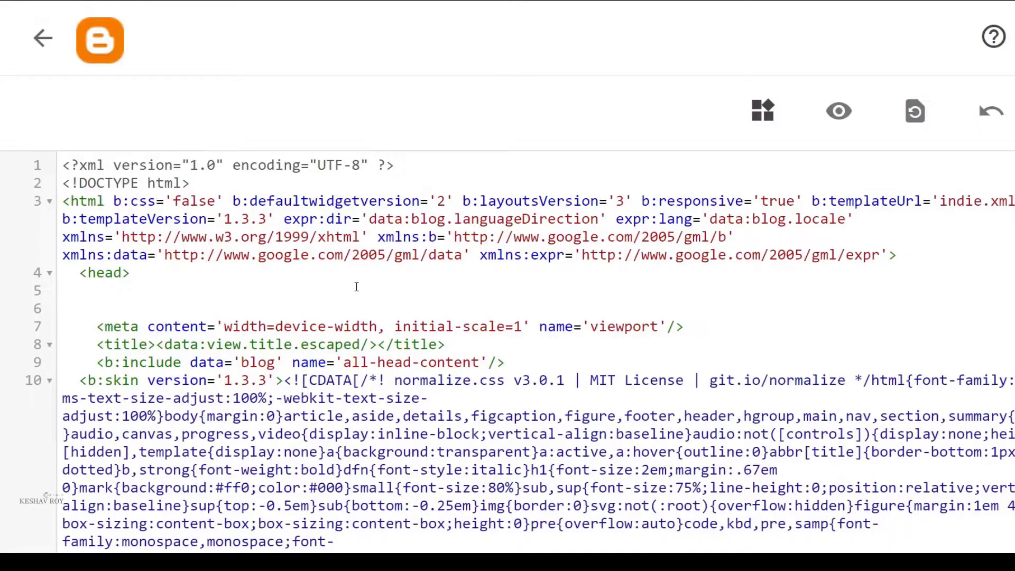
Step: Search the theme code for "<head>" to locate the opening head tag
{"action": "key", "text": "shift+Right"}
{"action": "key", "text": "shift+Right"}
{"action": "key", "text": "shift+Right"}
{"action": "key", "text": "shift+Right"}
{"action": "key", "text": "shift+Right"}
{"action": "key", "text": "shift+Right"}
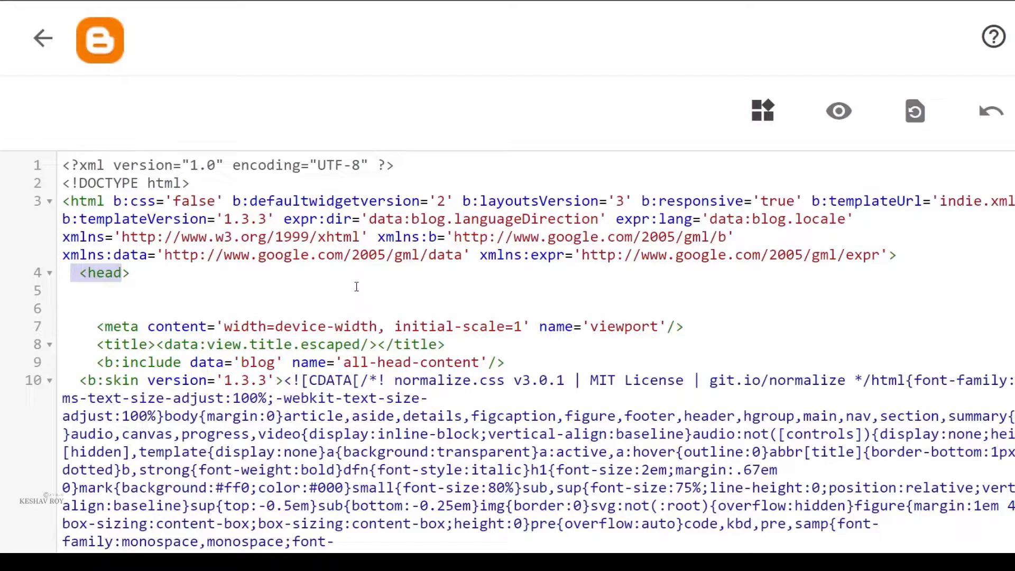
{"action": "left_click", "coordinate": [357, 286]}
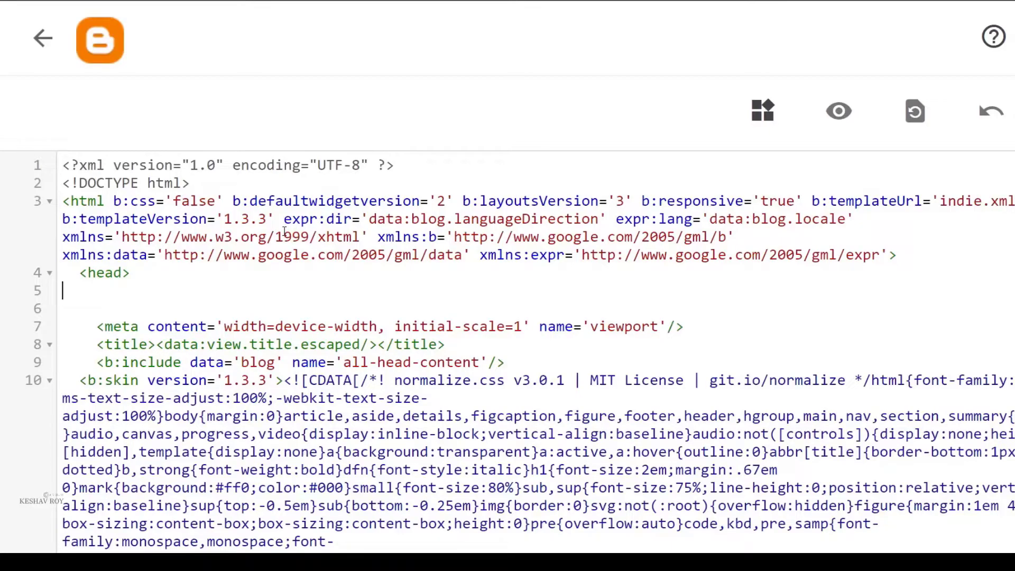
{"action": "key", "text": "ctrl+f"}
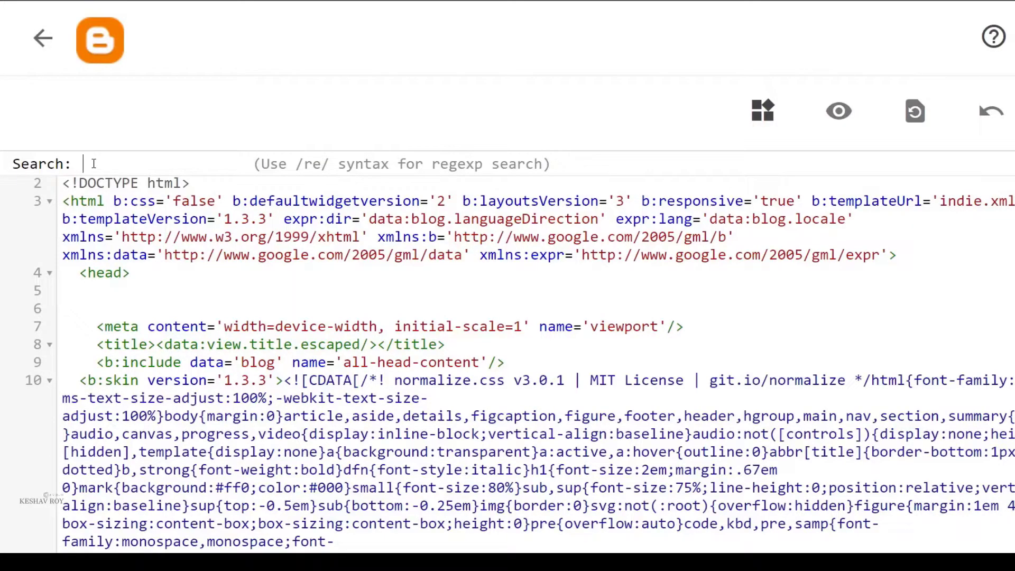
{"action": "type", "text": "<head>"}
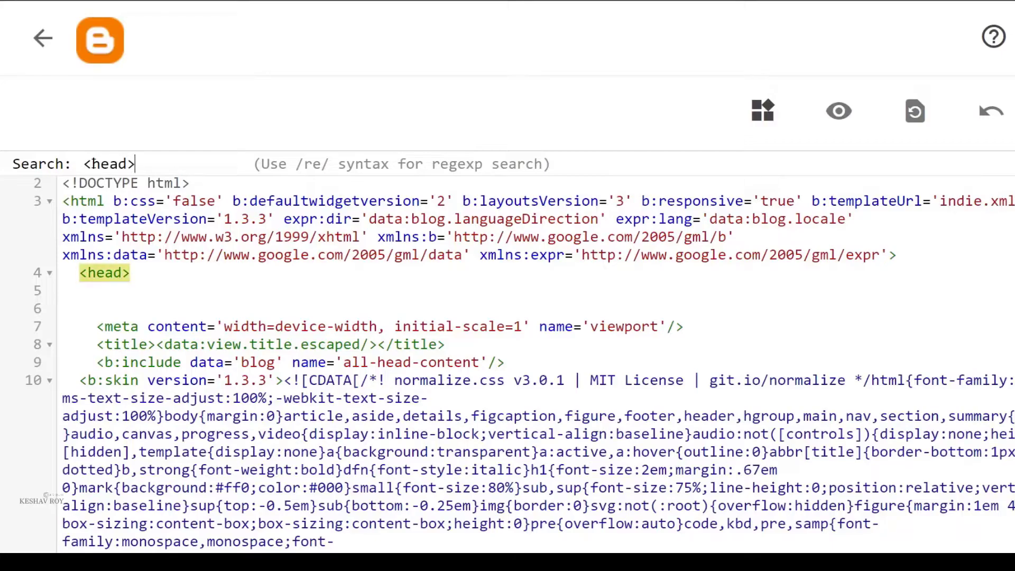
Step: Paste the generated meta tags below the opening head tag and remove the blank space before the viewport meta tag
{"action": "left_click", "coordinate": [81, 304]}
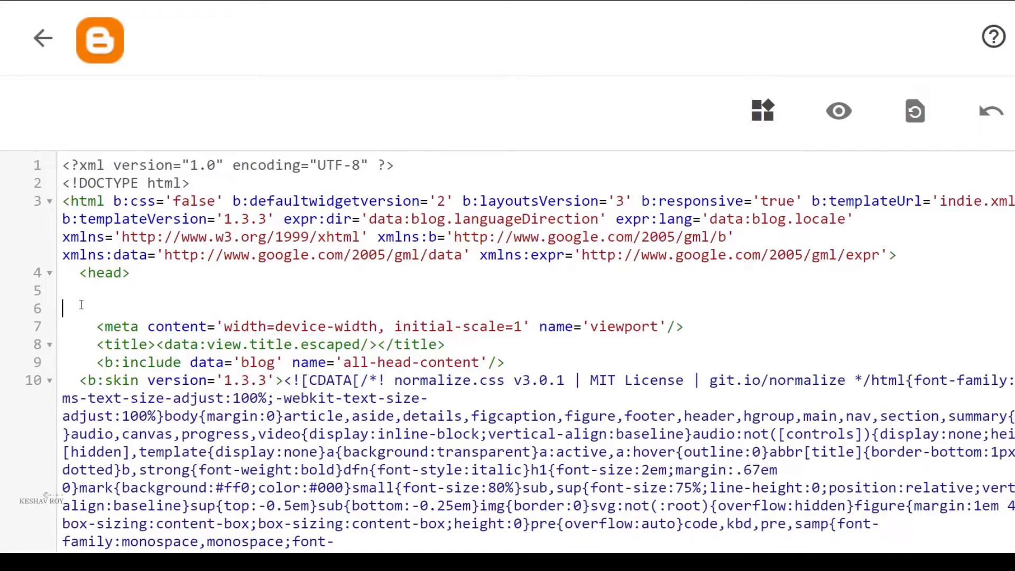
{"action": "key", "text": "ctrl+v"}
{"action": "scroll", "coordinate": [569, 286], "scroll_direction": "down", "scroll_amount": 2}
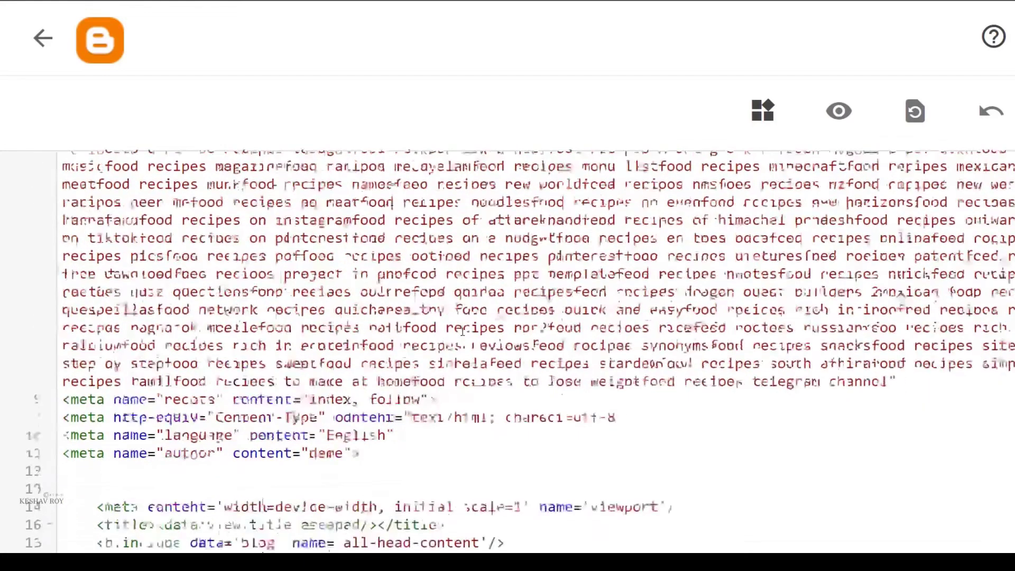
{"action": "left_click", "coordinate": [96, 356]}
{"action": "key", "text": "BackSpace"}
{"action": "key", "text": "BackSpace"}
{"action": "key", "text": "BackSpace"}
{"action": "key", "text": "BackSpace"}
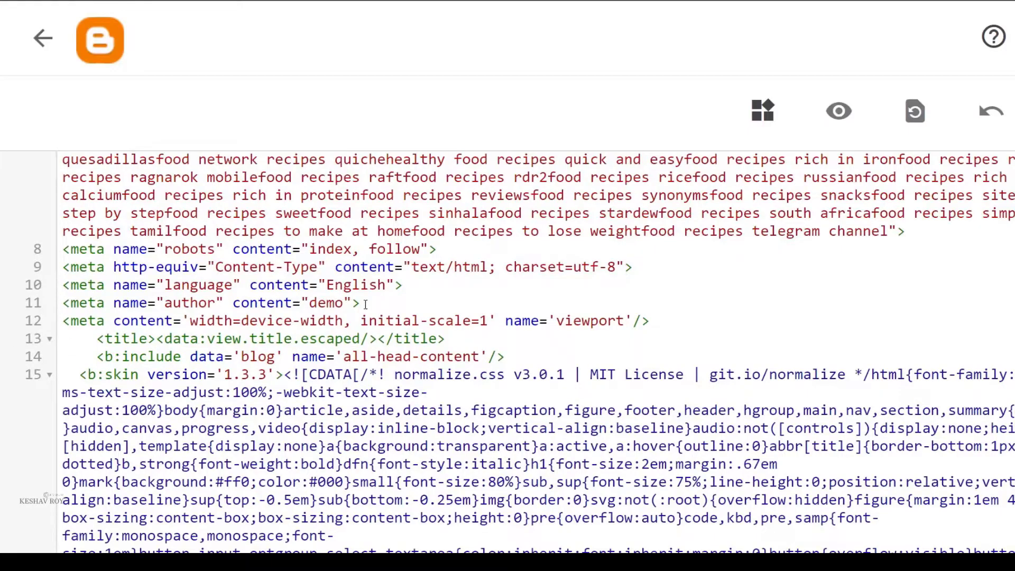
Step: Add a closing slash before the end bracket of the title meta tag
{"action": "scroll", "coordinate": [380, 312], "scroll_direction": "up", "scroll_amount": 2}
{"action": "scroll", "coordinate": [60, 296], "scroll_direction": "up", "scroll_amount": 5}
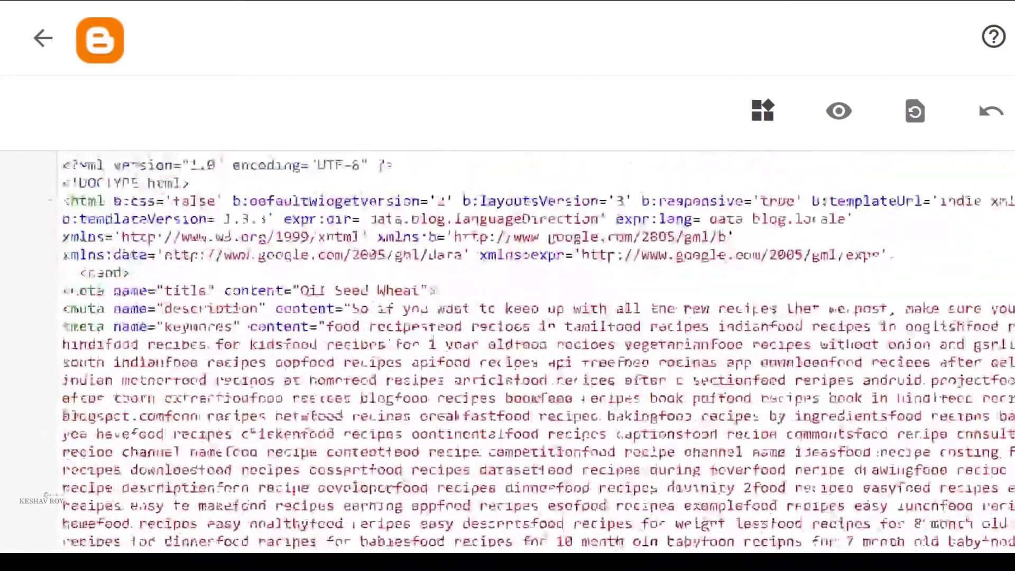
{"action": "left_click_drag", "start_coordinate": [60, 294], "coordinate": [411, 292]}
{"action": "left_click", "coordinate": [429, 291]}
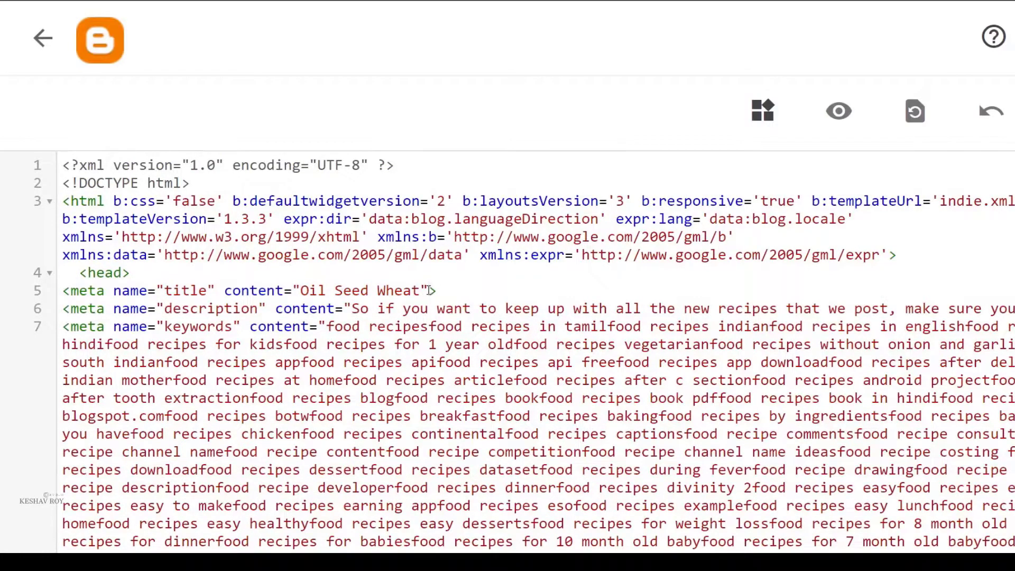
{"action": "type", "text": "/"}
Step: Add the missing closing slashes to the Content-Type, language and author meta tags
{"action": "scroll", "coordinate": [554, 426], "scroll_direction": "down", "scroll_amount": 15}
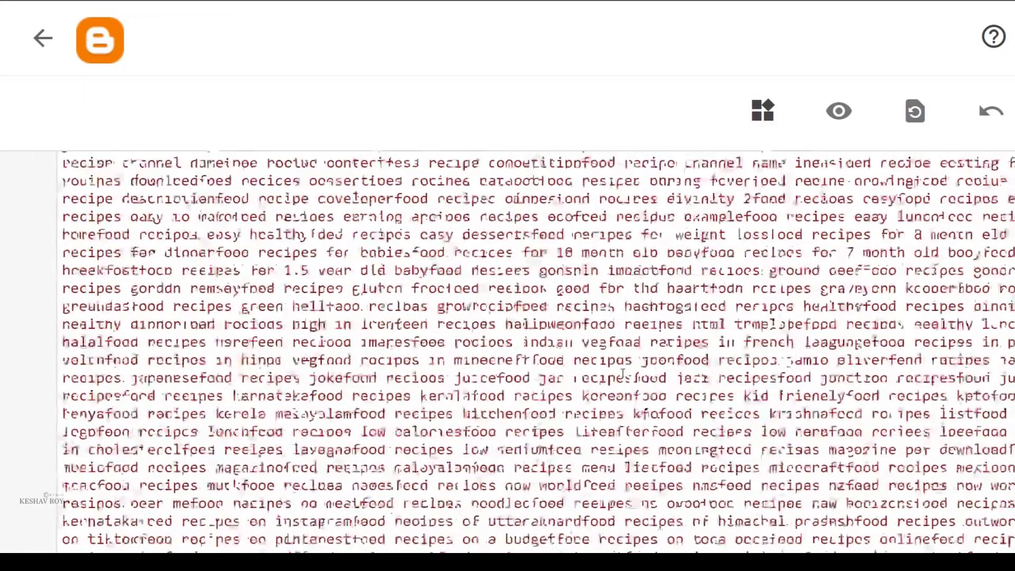
{"action": "scroll", "coordinate": [554, 426], "scroll_direction": "up", "scroll_amount": 3}
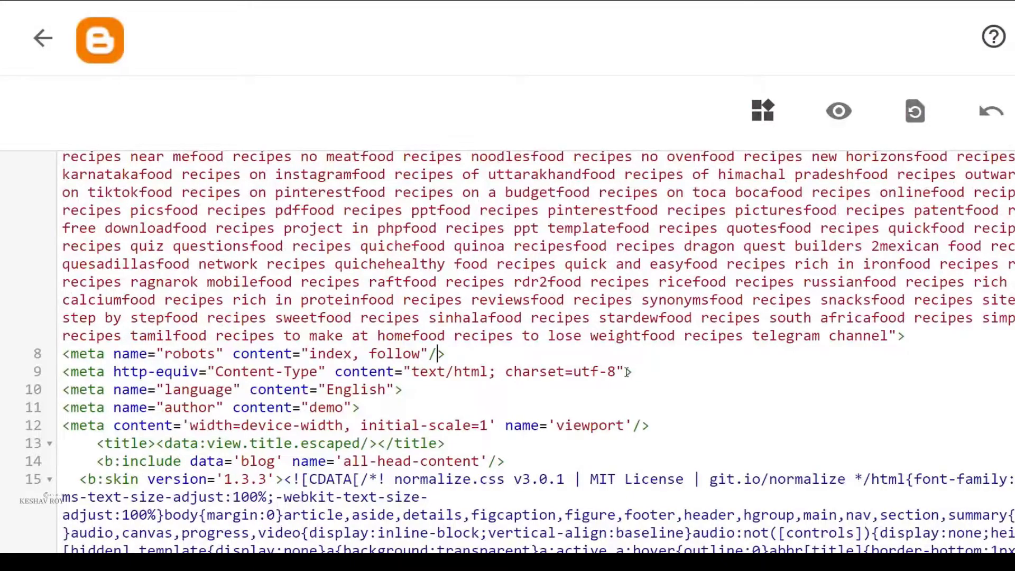
{"action": "type", "text": "/"}
{"action": "left_click", "coordinate": [396, 390]}
{"action": "type", "text": "/"}
{"action": "left_click", "coordinate": [351, 410]}
{"action": "type", "text": "/"}
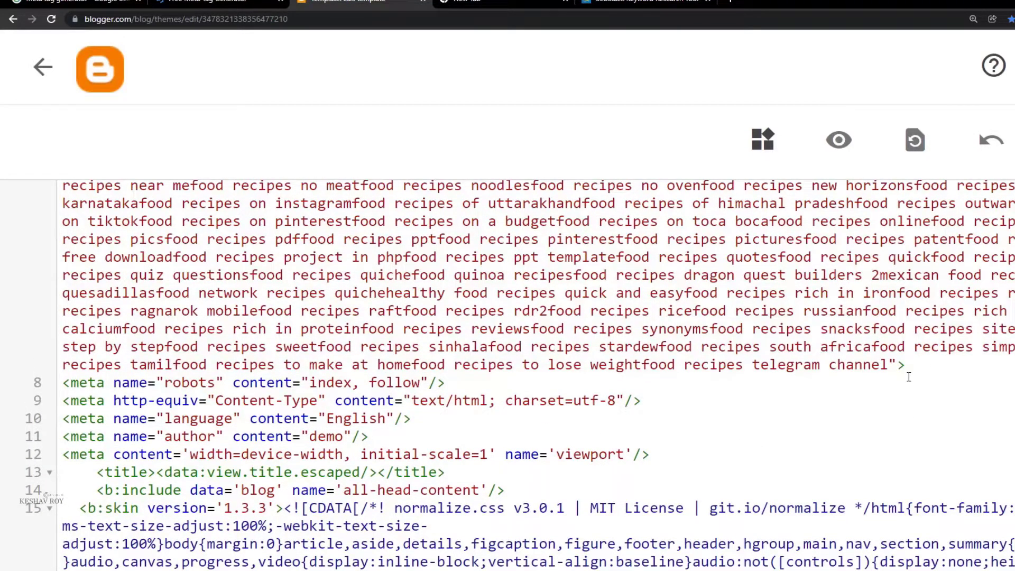
Step: Add a closing slash to the end of the keywords meta tag and save the theme code
{"action": "left_click", "coordinate": [899, 368]}
{"action": "type", "text": "/"}
{"action": "key", "text": "ctrl+s"}
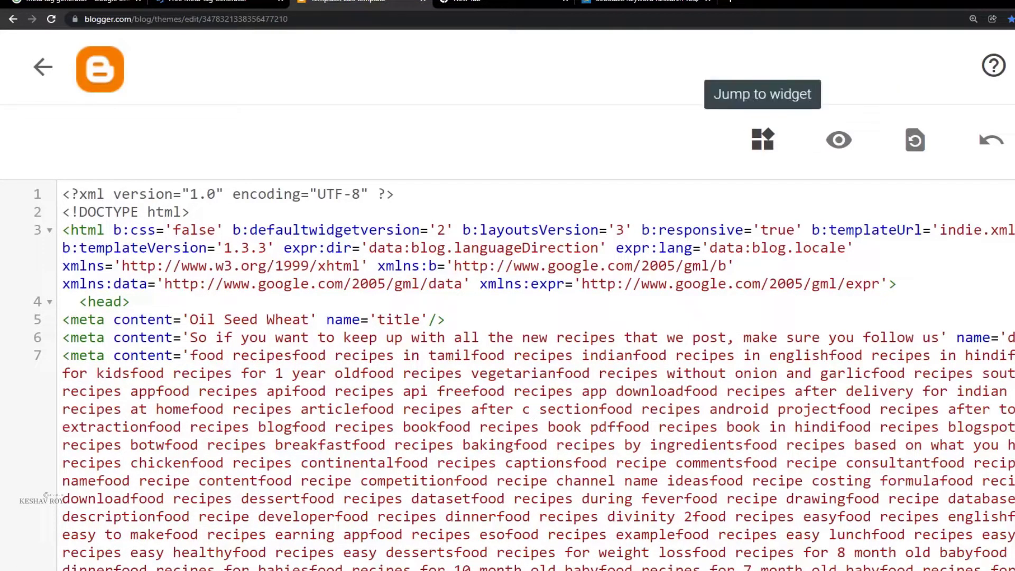
Step: Look through the saved title, description and keywords meta tags in the theme's head section
{"action": "scroll", "coordinate": [447, 182], "scroll_direction": "down", "scroll_amount": 10}
{"action": "scroll", "coordinate": [447, 186], "scroll_direction": "down", "scroll_amount": 5}
{"action": "scroll", "coordinate": [447, 185], "scroll_direction": "up", "scroll_amount": 10}
{"action": "scroll", "coordinate": [450, 185], "scroll_direction": "up", "scroll_amount": 10}
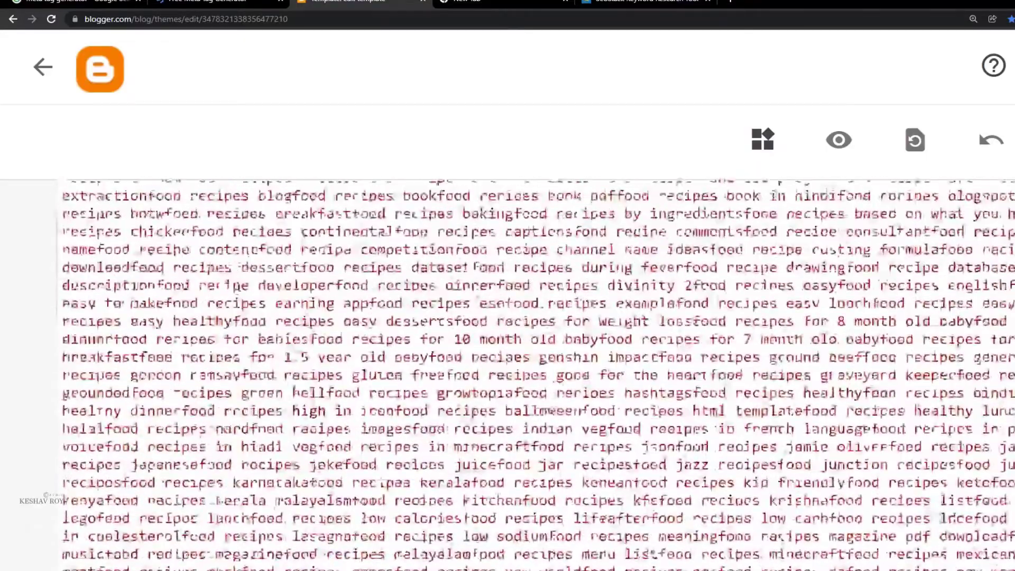
{"action": "scroll", "coordinate": [376, 331], "scroll_direction": "down", "scroll_amount": 5}
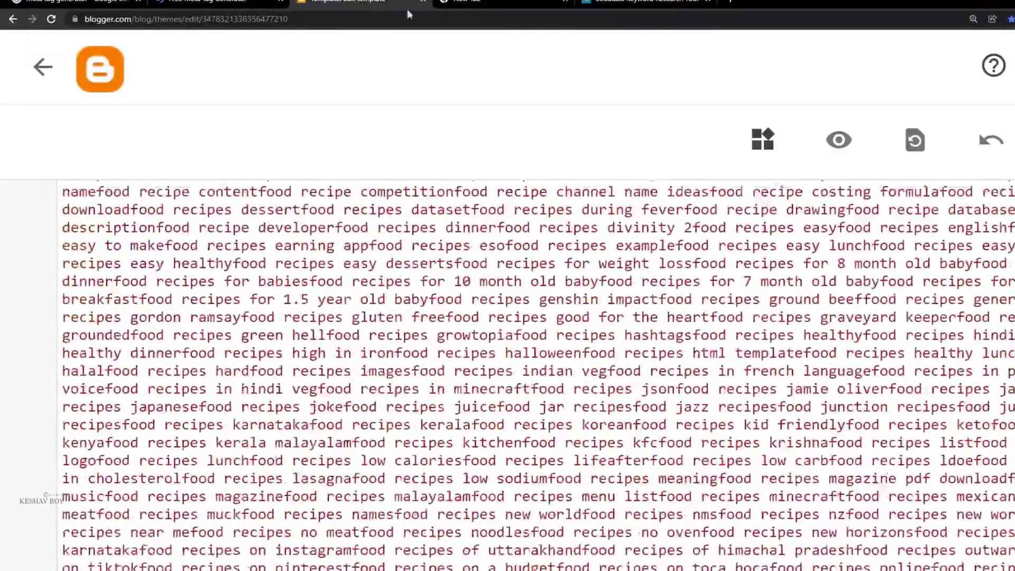
{"action": "scroll", "coordinate": [373, 364], "scroll_direction": "up", "scroll_amount": 5}
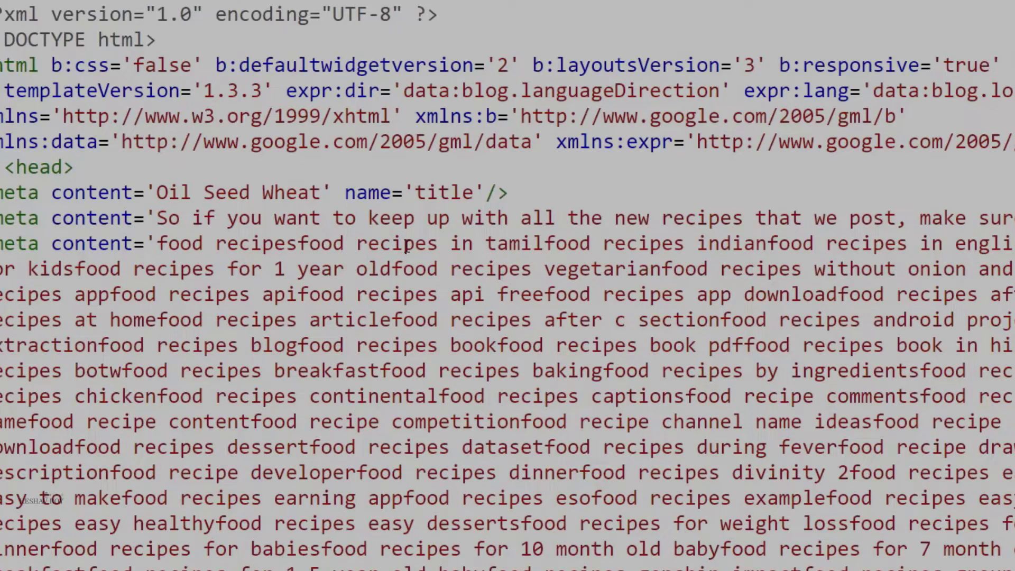
{"action": "scroll", "coordinate": [406, 246], "scroll_direction": "down", "scroll_amount": 7}
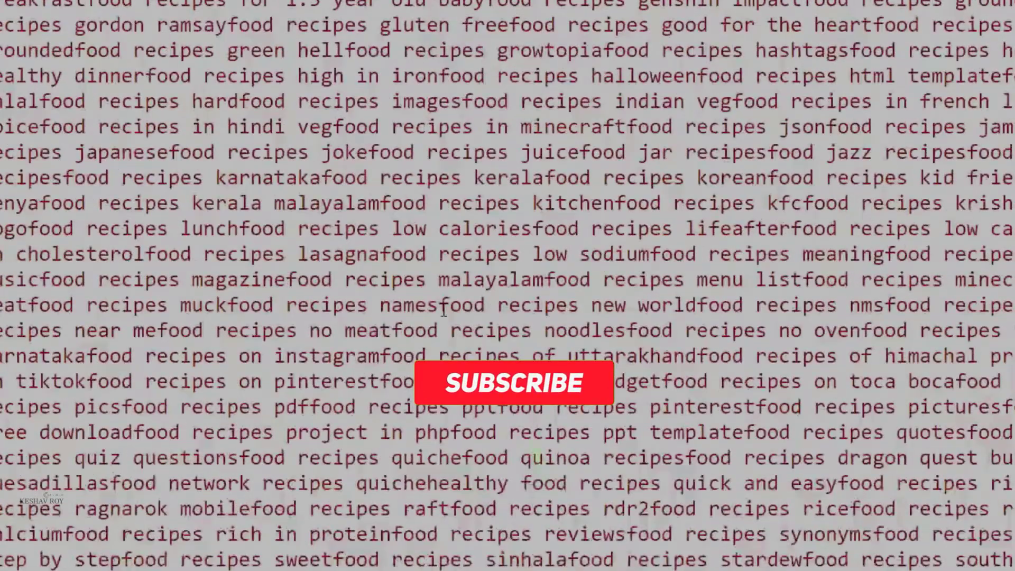